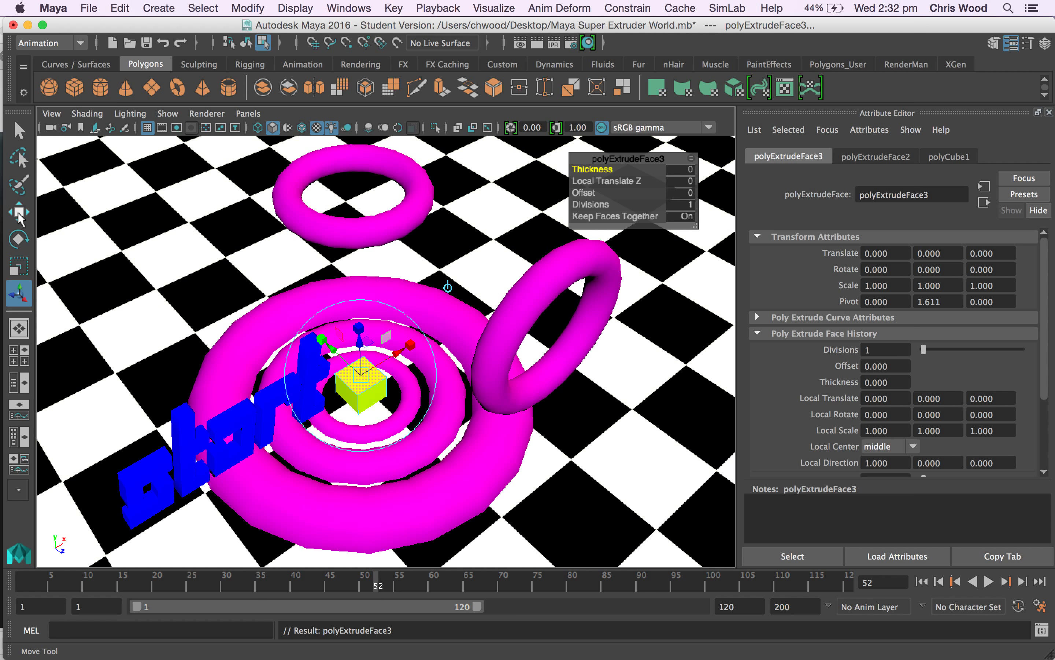
# - Raise the extruded top face of the yellow cube through the ring above it, to a height of about 7.95 cm
pyautogui.click(19, 215)
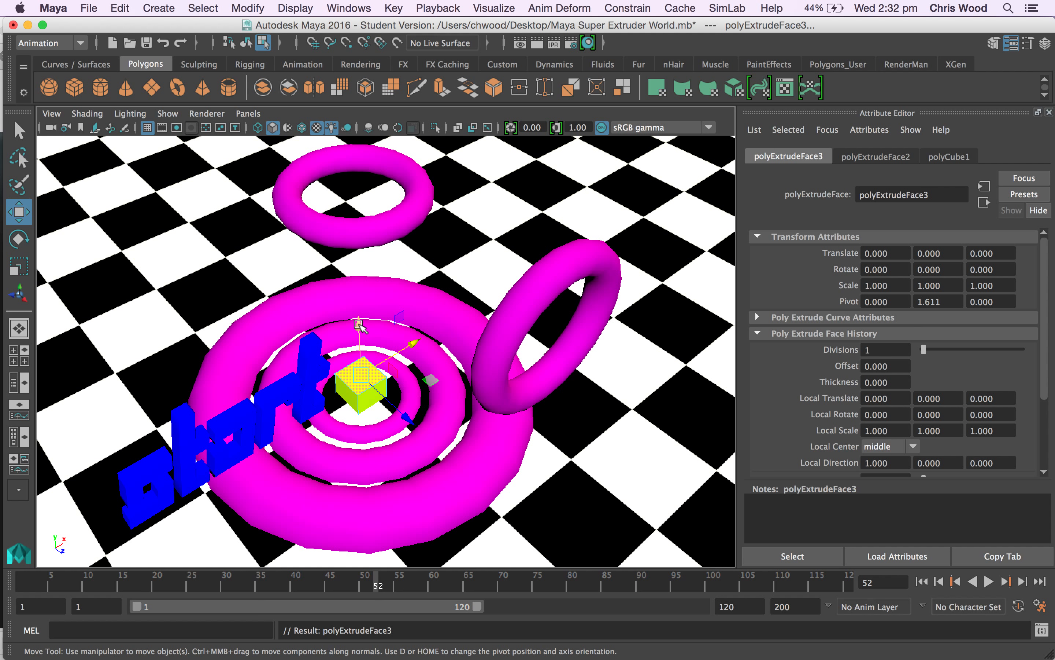
pyautogui.moveTo(359, 323); pyautogui.dragTo(344, 88)
pyautogui.hotkey('ctrl', 'z')
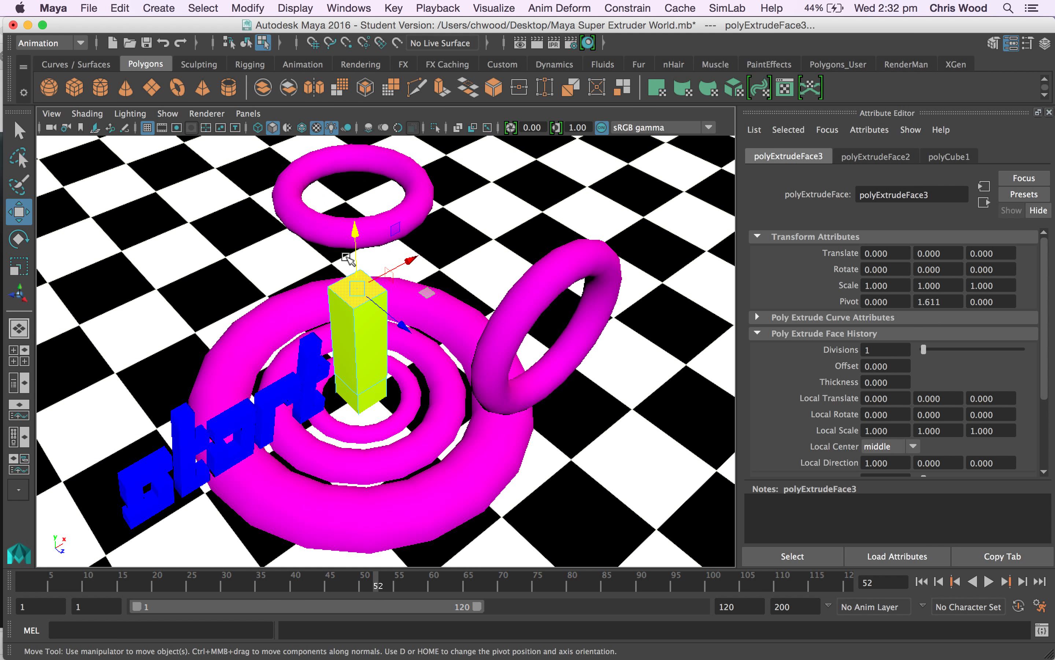
pyautogui.moveTo(354, 229); pyautogui.dragTo(339, 107)
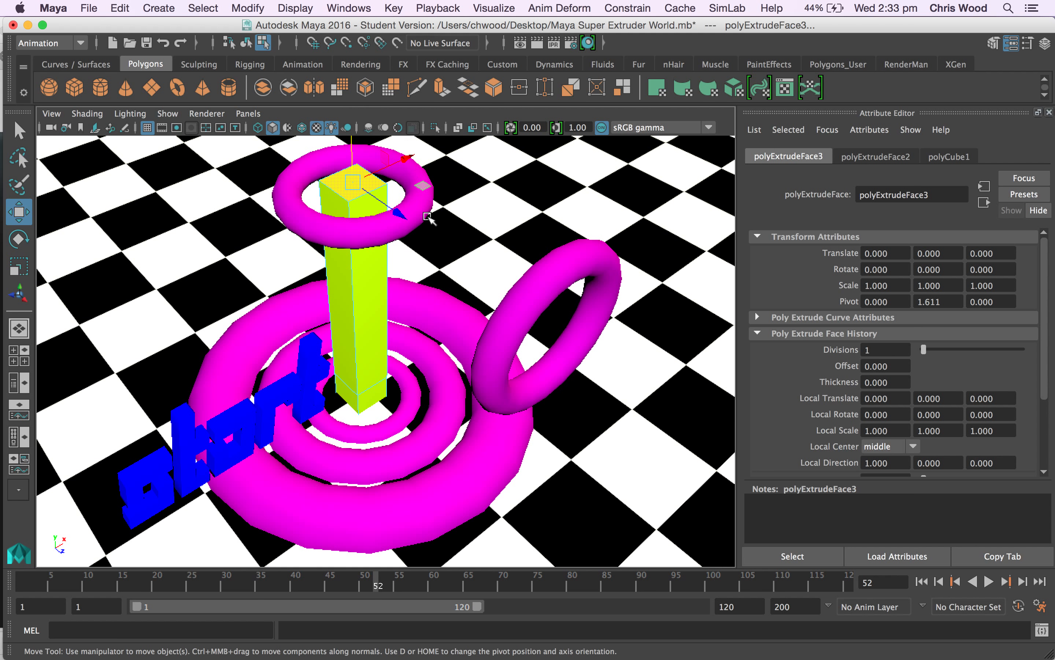
pyautogui.keyDown('alt'); pyautogui.moveTo(397, 340); pyautogui.dragTo(364, 382); pyautogui.keyUp('alt')
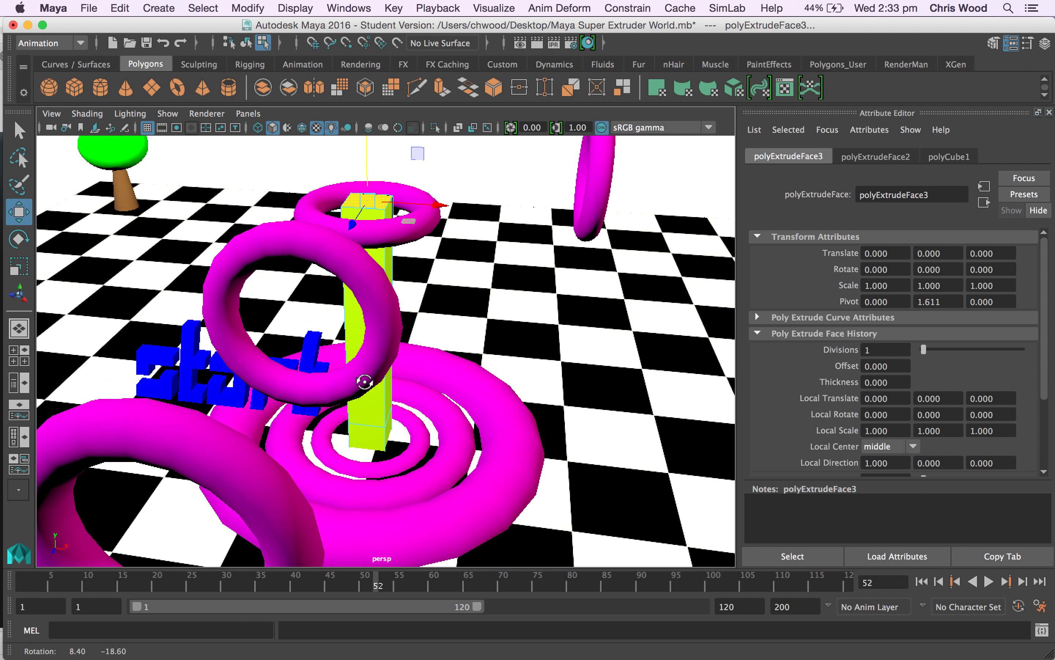
pyautogui.scroll(-5, 471, 312)
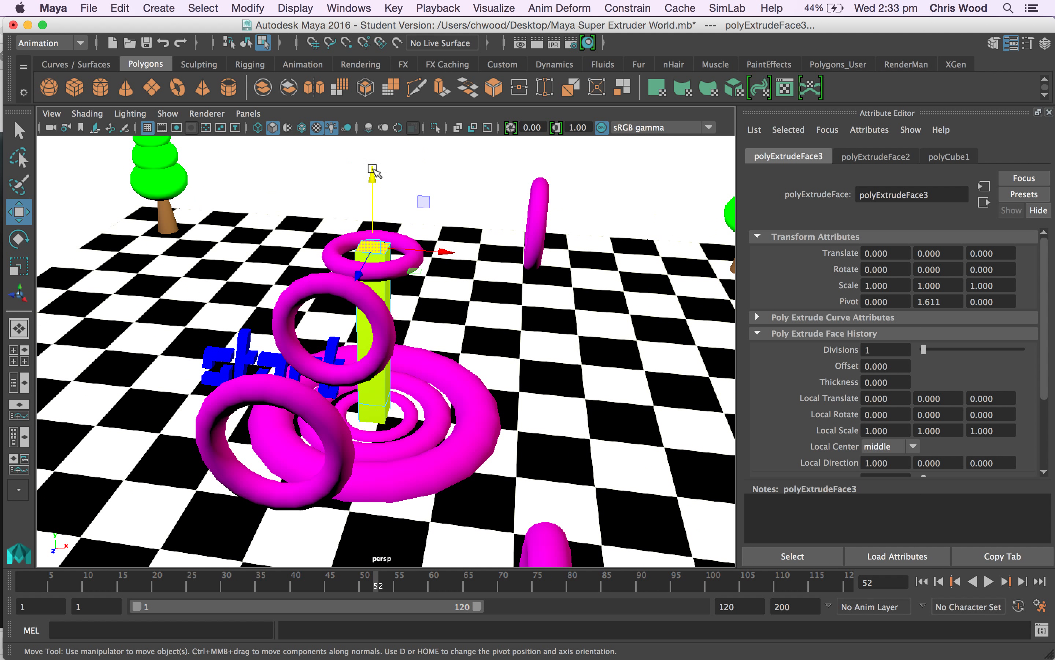
pyautogui.moveTo(375, 182); pyautogui.dragTo(375, 168)
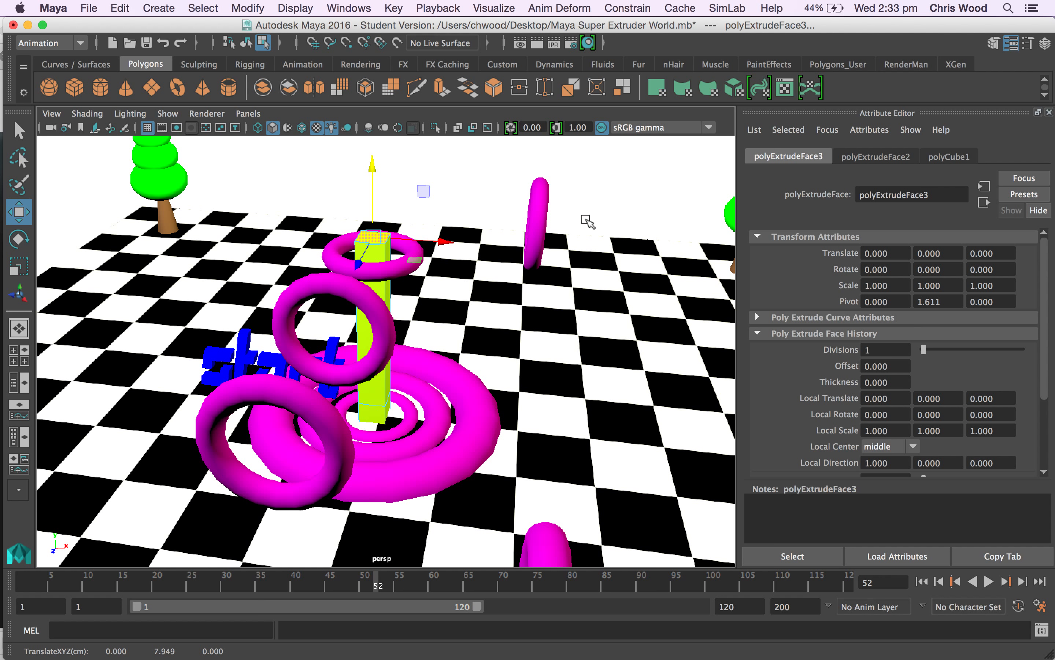
# - Extrude the column's top face again and raise it to form a short segment above the ring
pyautogui.scroll(3, 388, 244)
pyautogui.scroll(-3, 388, 245)
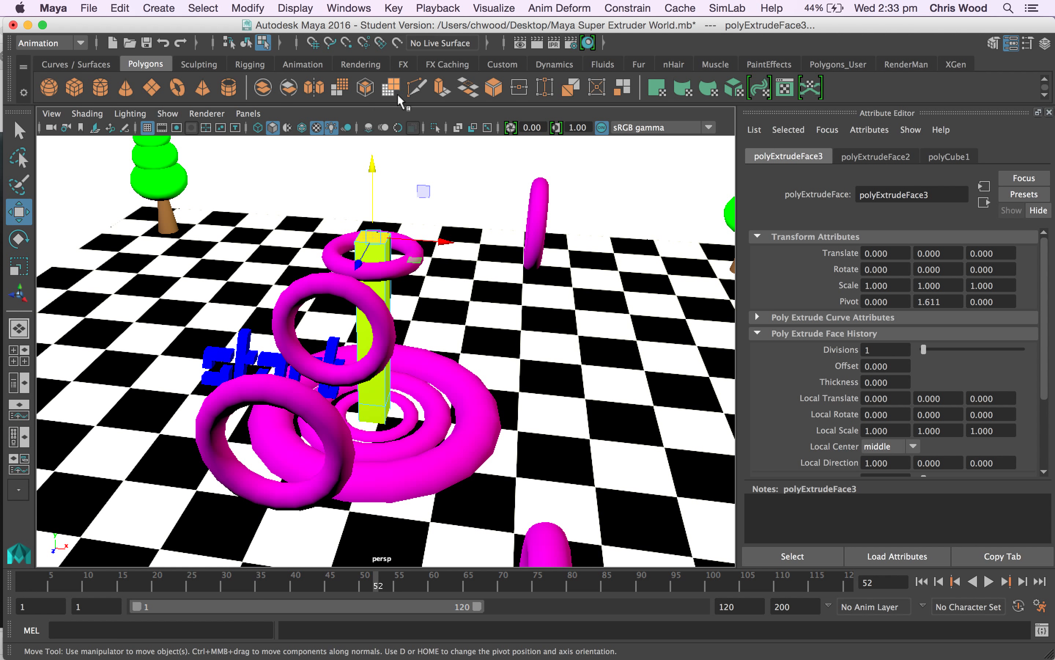
pyautogui.click(441, 90)
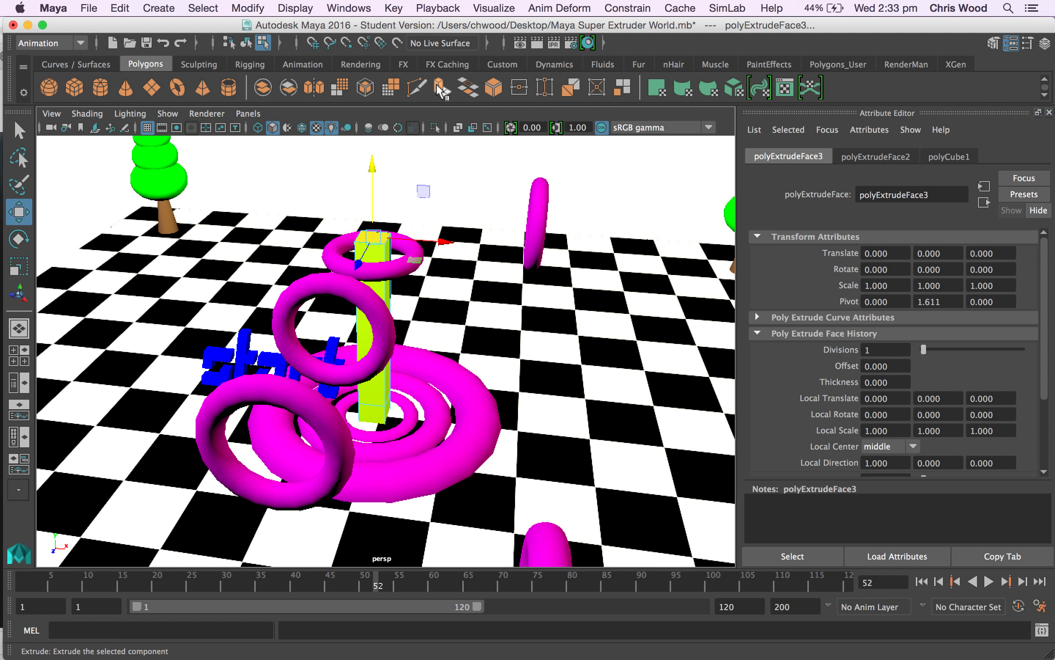
pyautogui.click(19, 215)
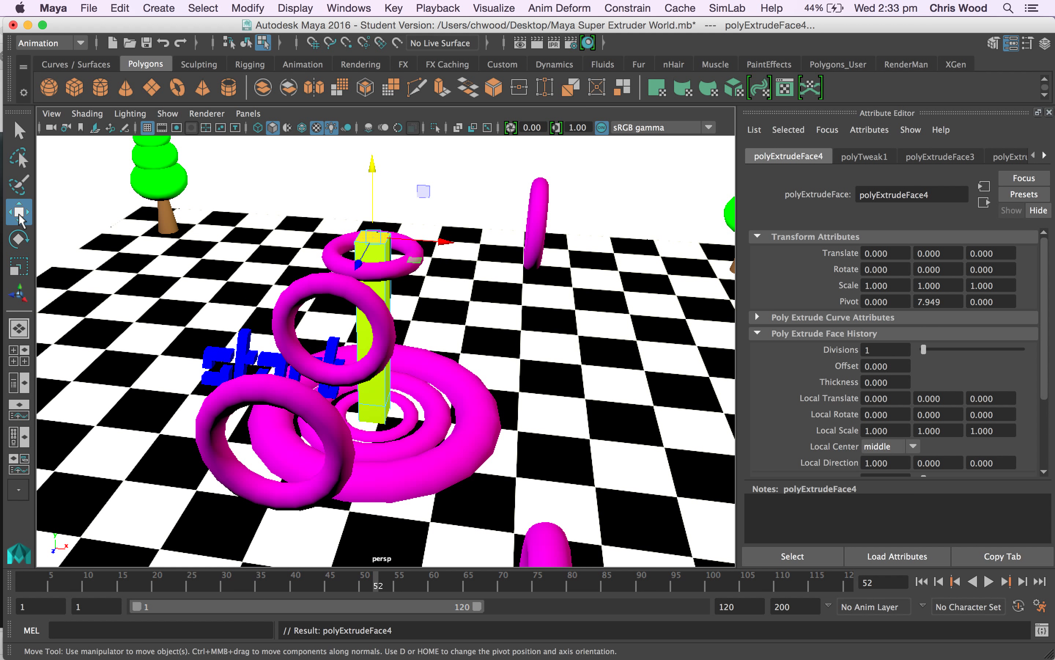
pyautogui.moveTo(371, 167); pyautogui.dragTo(372, 142)
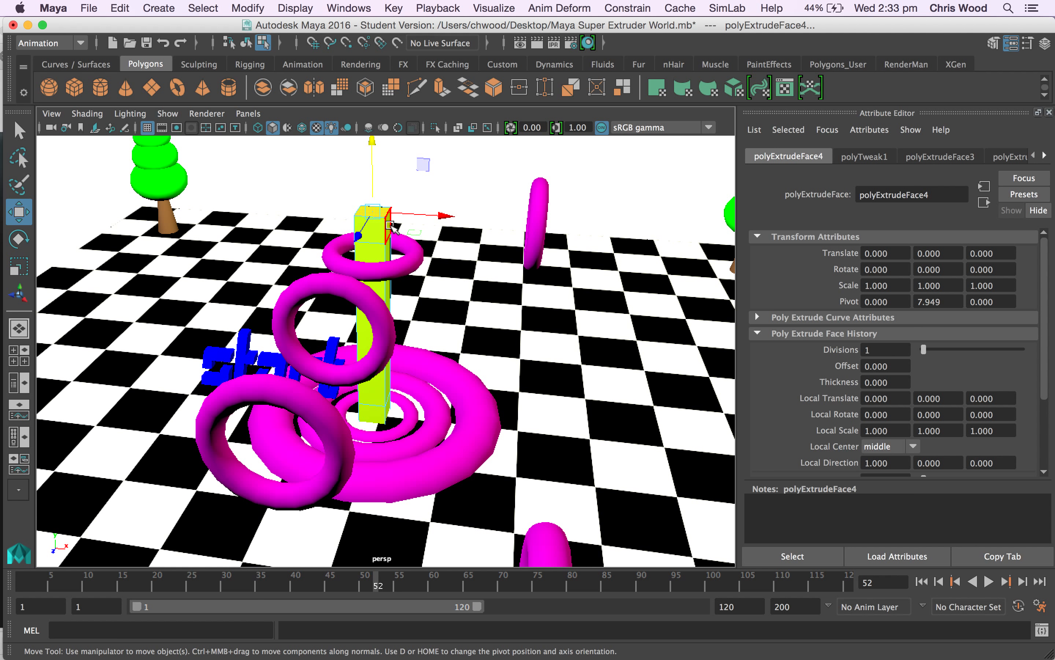
# - Extrude the side face of the column's top segment and move it outward along X to about 6.5 cm
pyautogui.click(392, 226)
pyautogui.keyDown('alt'); pyautogui.moveTo(388, 231); pyautogui.dragTo(339, 331); pyautogui.keyUp('alt')
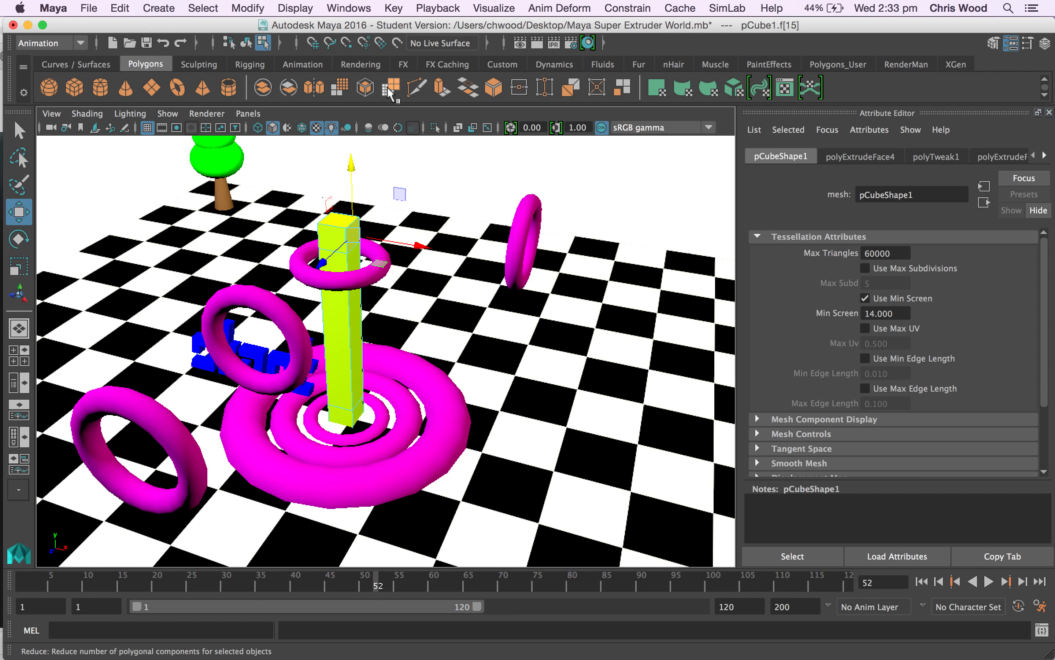
pyautogui.click(441, 90)
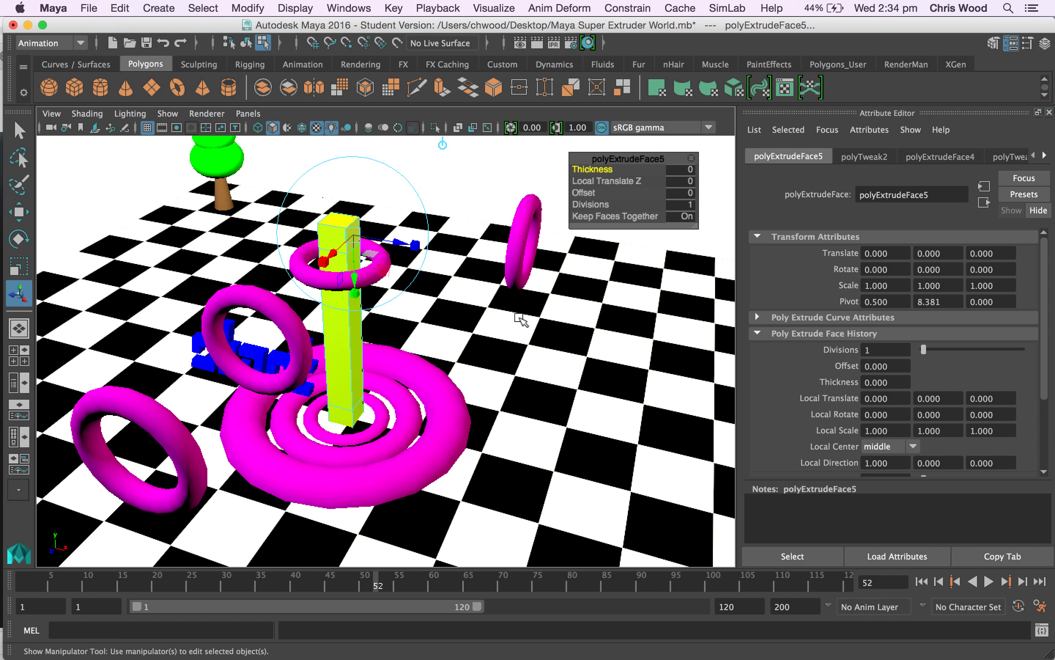
pyautogui.moveTo(348, 233); pyautogui.dragTo(354, 240)
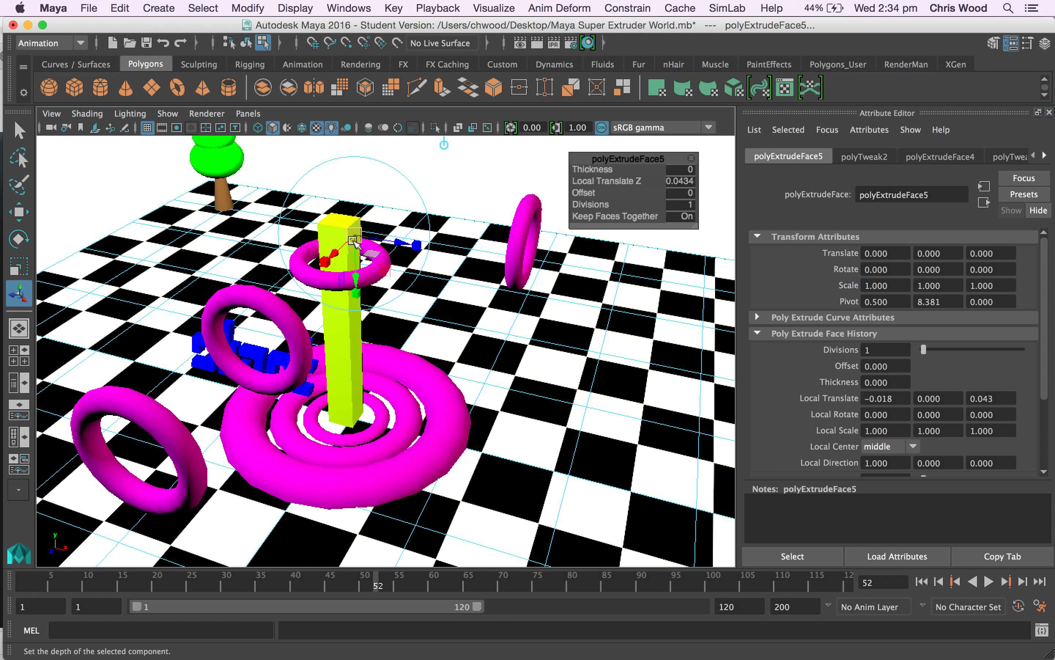
pyautogui.press('w')
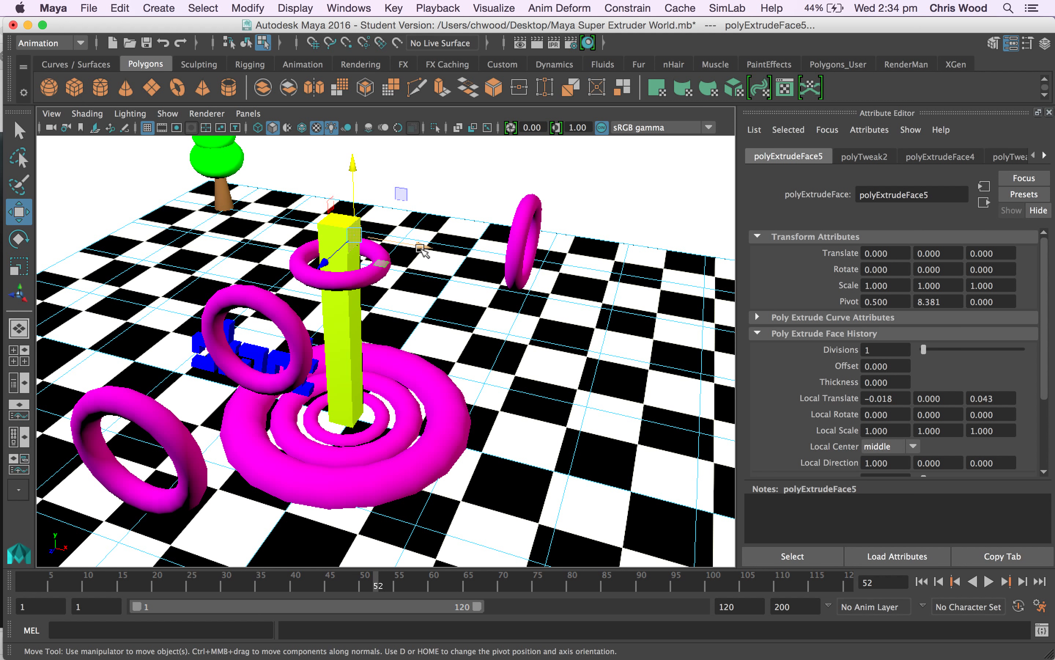
pyautogui.moveTo(422, 251); pyautogui.dragTo(622, 274)
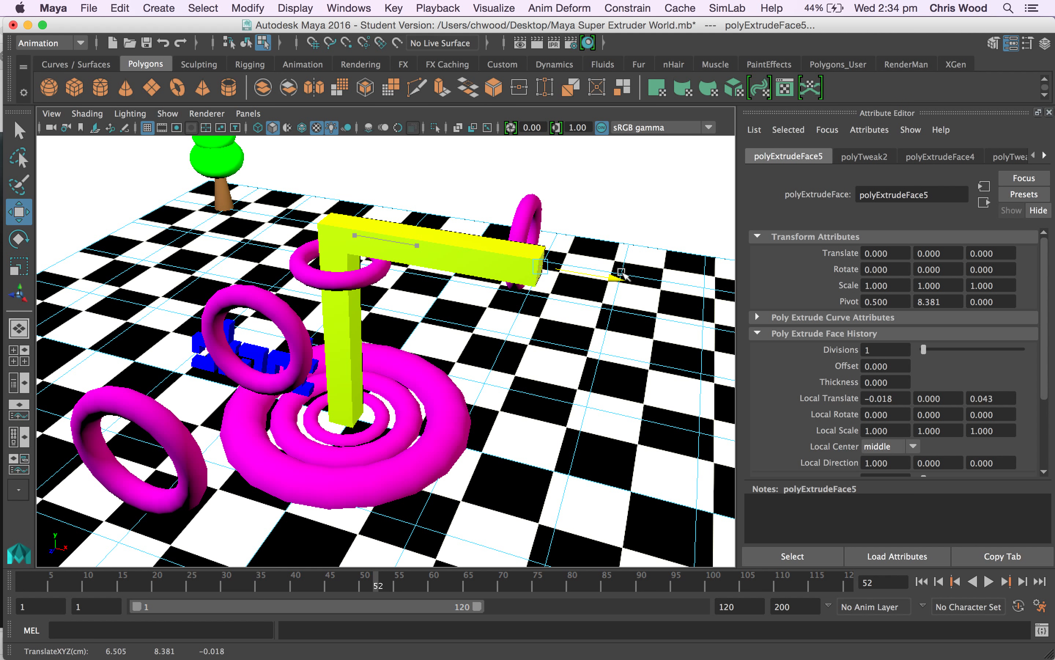
# - Move the arm's end face into the second ring, to about X 5.74, Y 7.58, Z -4.07 cm
pyautogui.keyDown('alt'); pyautogui.moveTo(517, 358); pyautogui.dragTo(432, 377); pyautogui.keyUp('alt')
pyautogui.moveTo(172, 361); pyautogui.dragTo(309, 331)
pyautogui.moveTo(393, 385); pyautogui.dragTo(378, 289)
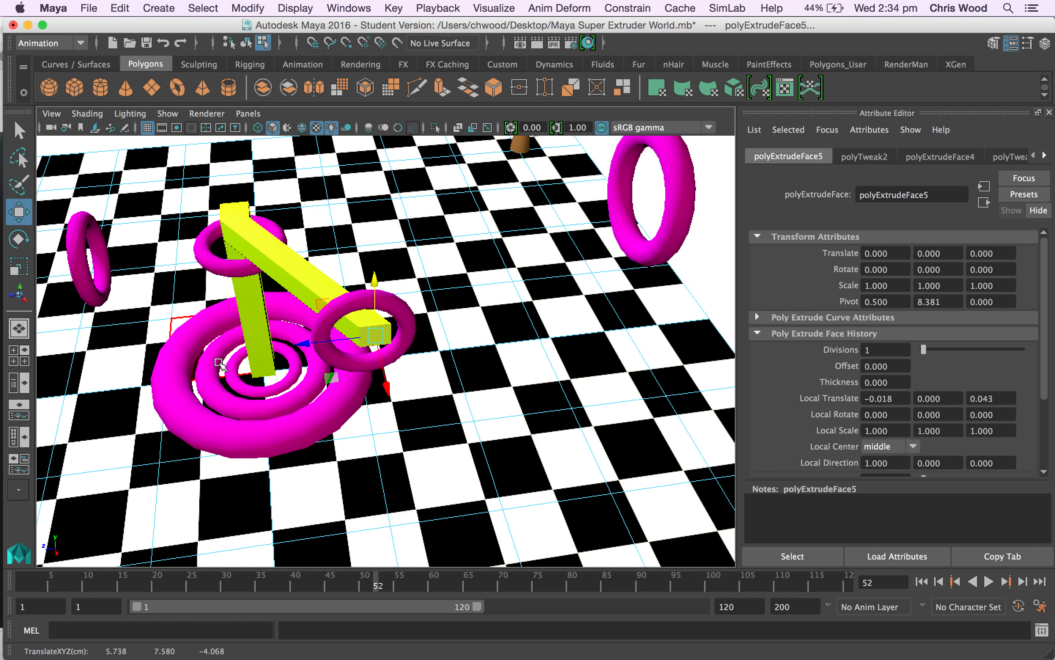
# - Extrude the arm's end face twice along X, first to about 6.57 cm and again by another short segment
pyautogui.keyDown('alt'); pyautogui.moveTo(431, 434); pyautogui.dragTo(376, 371); pyautogui.keyUp('alt')
pyautogui.keyDown('alt'); pyautogui.moveTo(185, 193); pyautogui.dragTo(253, 293); pyautogui.keyUp('alt')
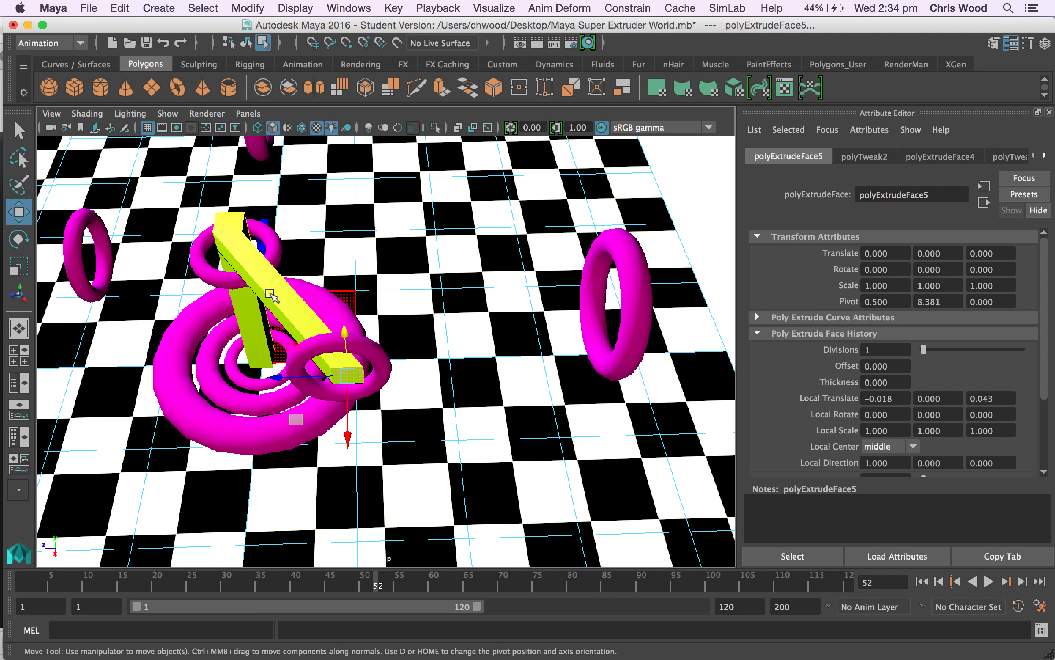
pyautogui.click(440, 88)
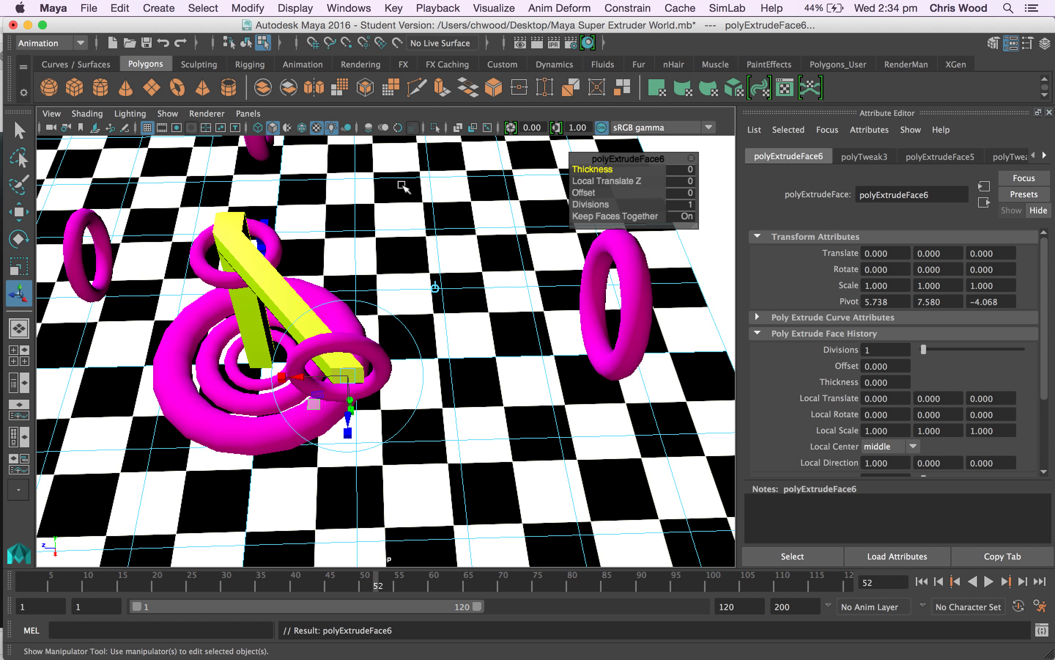
pyautogui.press('w')
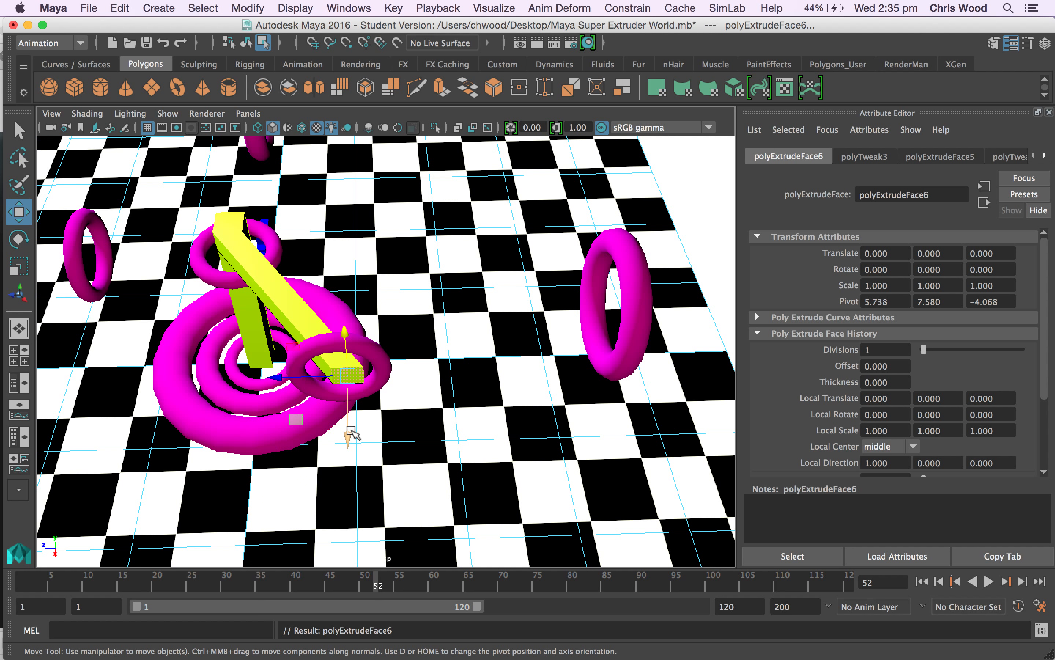
pyautogui.moveTo(350, 435); pyautogui.dragTo(347, 460)
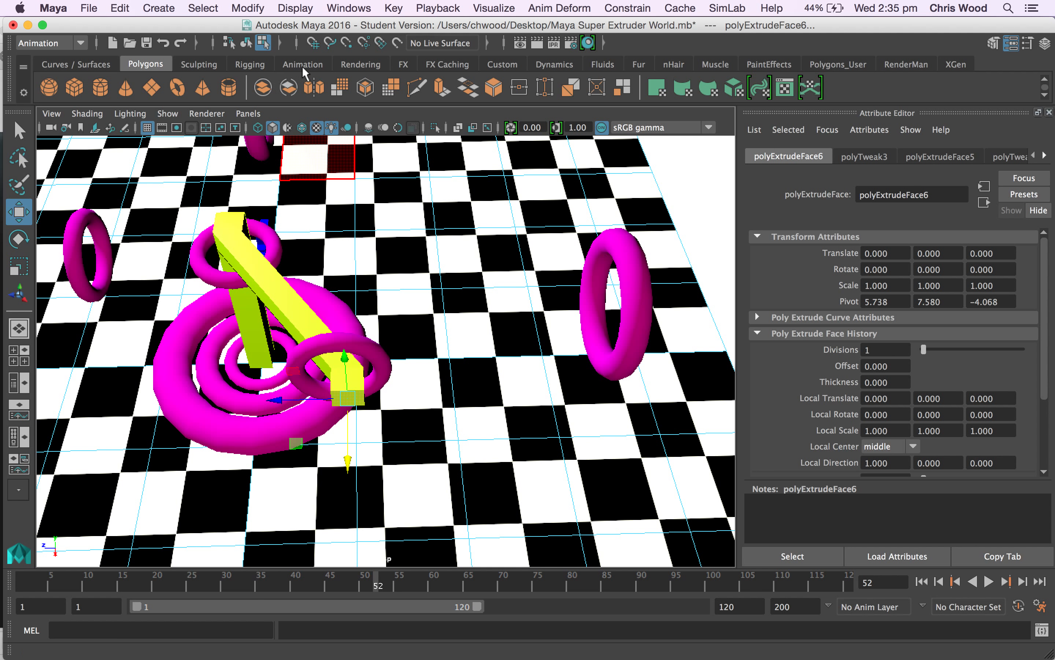
pyautogui.click(441, 85)
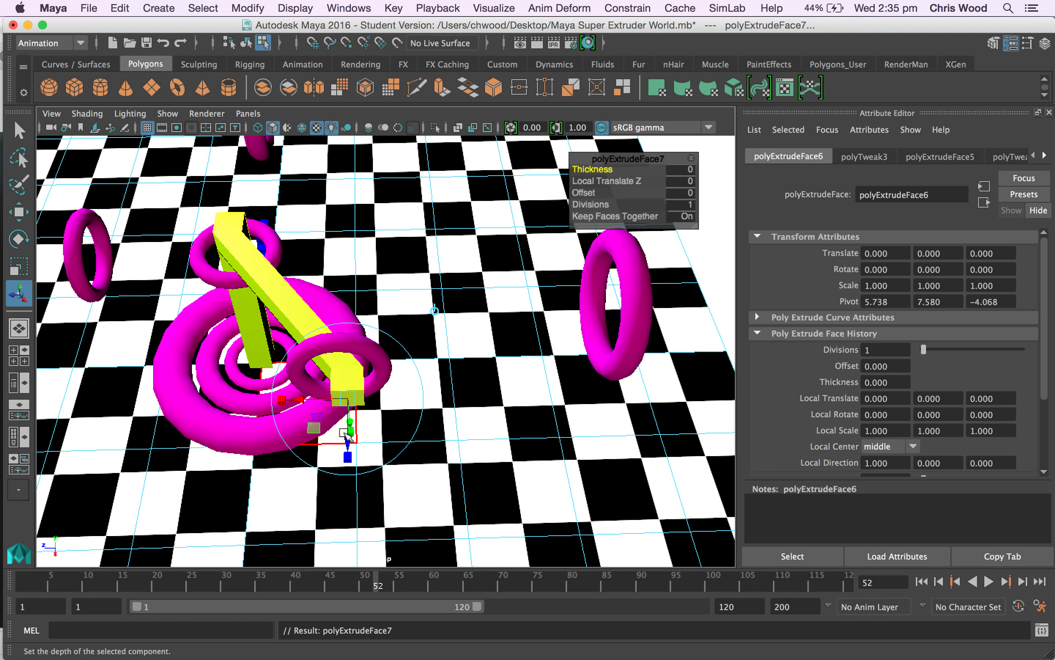
pyautogui.moveTo(348, 458); pyautogui.dragTo(459, 412)
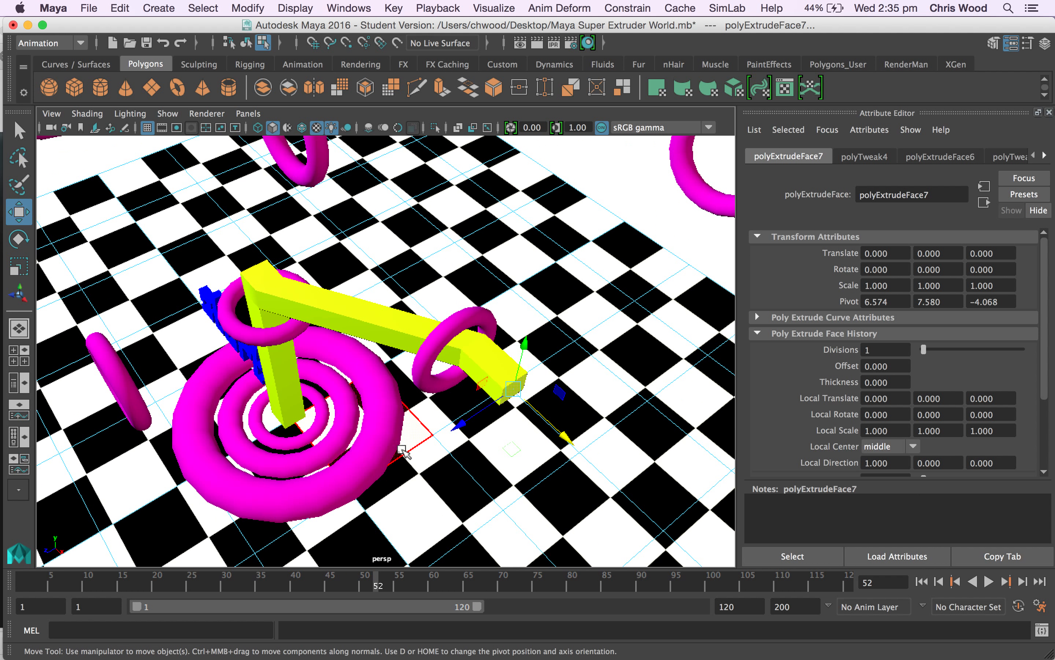
# - Return to face selection on the yellow arm and select the side face of its last segment
pyautogui.click(493, 385)
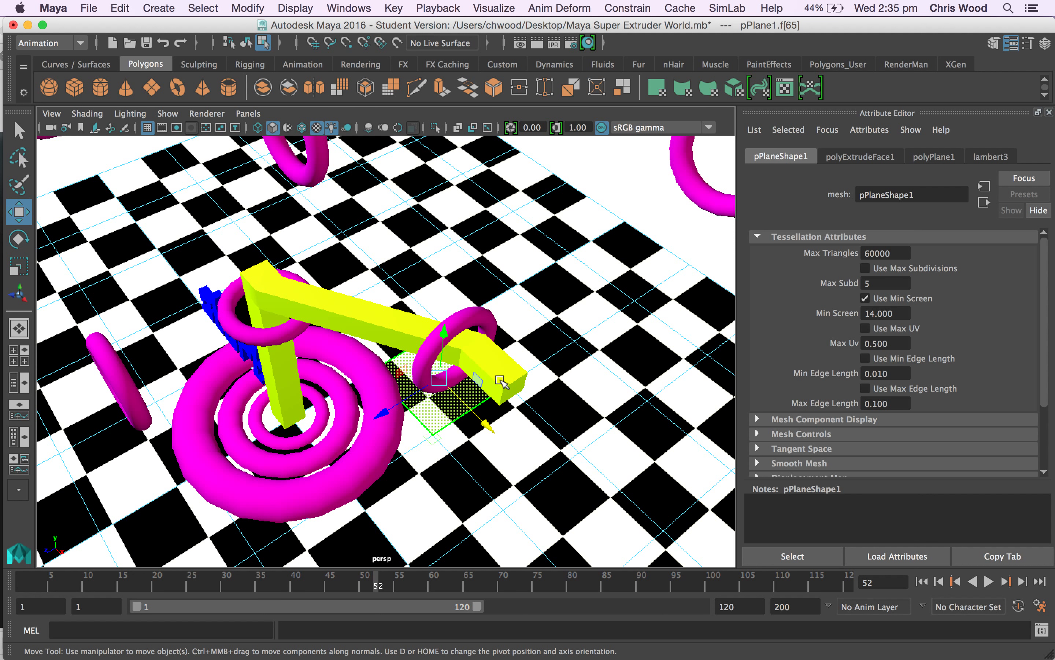
pyautogui.click(506, 390)
pyautogui.moveTo(506, 390); pyautogui.dragTo(563, 217, button='right')
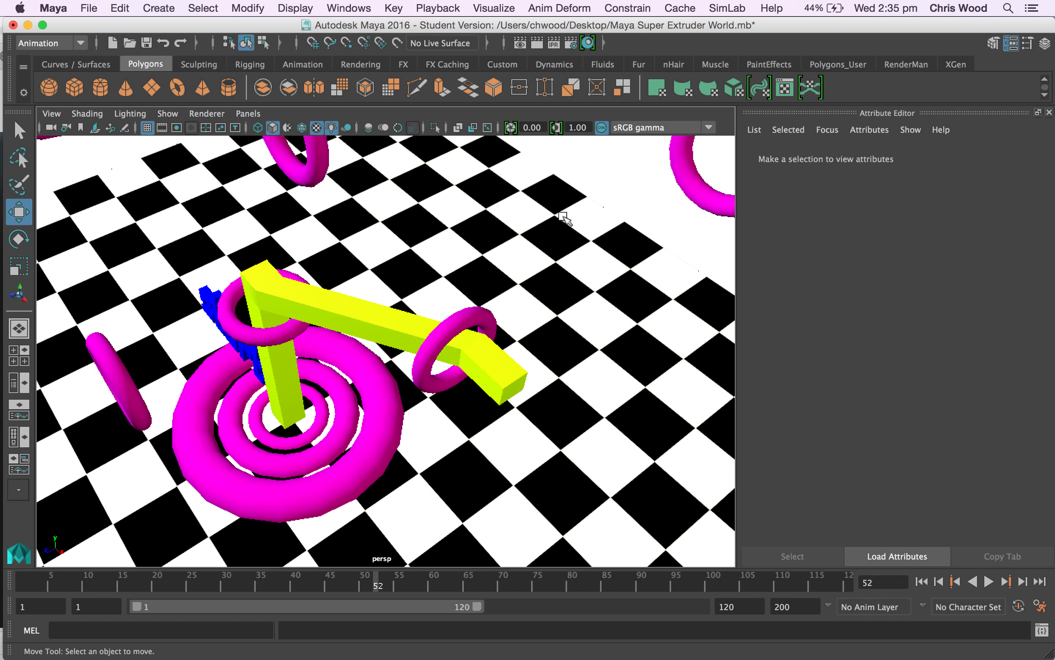
pyautogui.click(492, 365)
pyautogui.moveTo(492, 364); pyautogui.dragTo(491, 279, button='right')
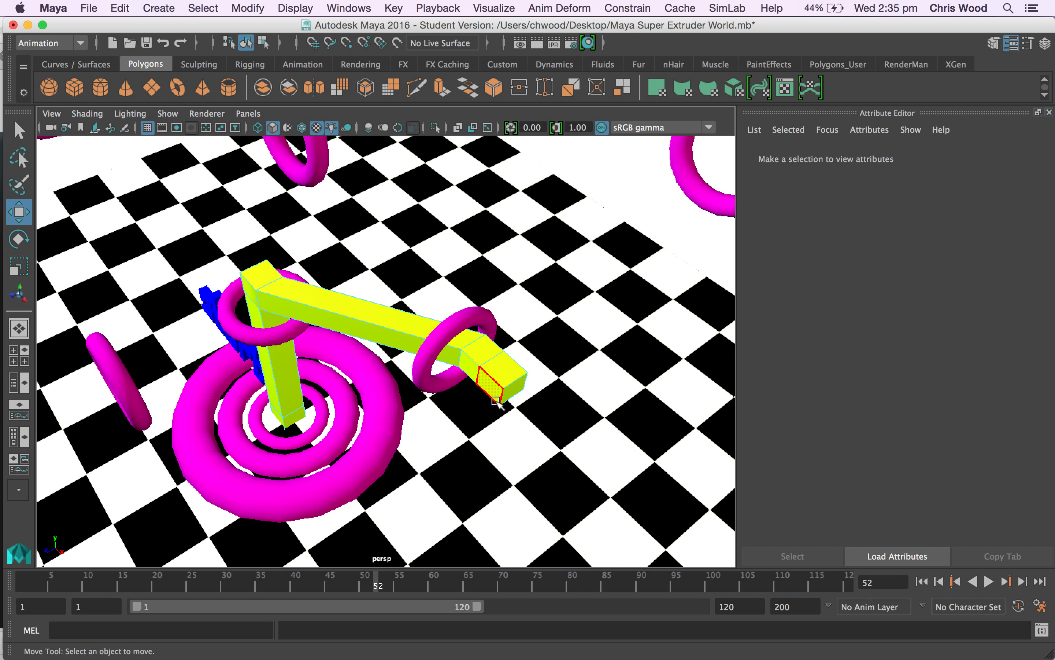
pyautogui.click(487, 388)
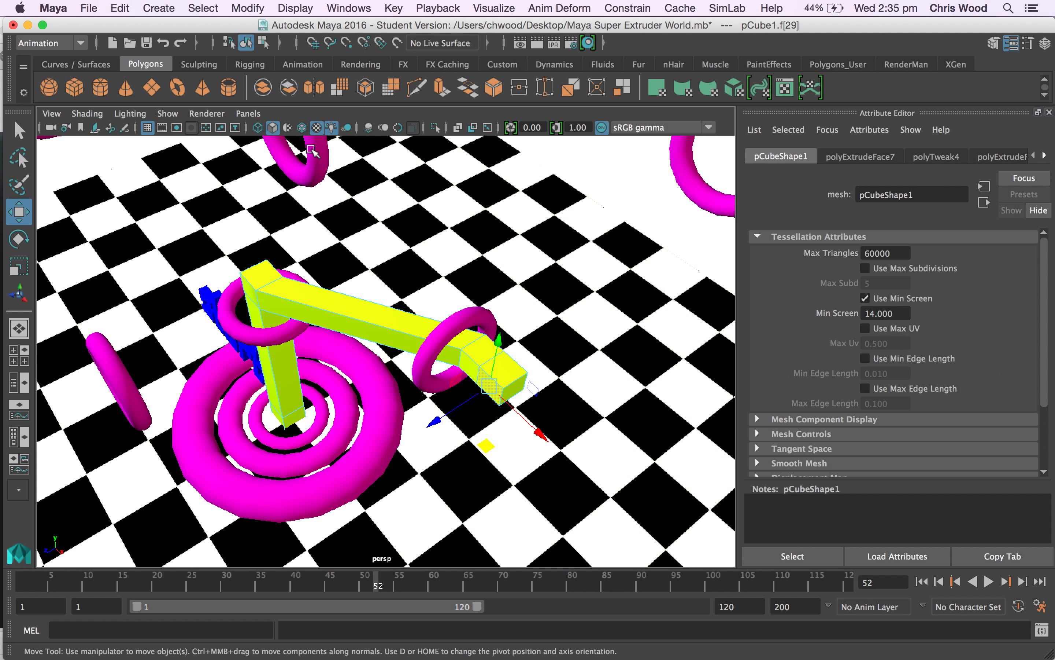
pyautogui.click(442, 87)
pyautogui.moveTo(440, 422); pyautogui.dragTo(324, 445)
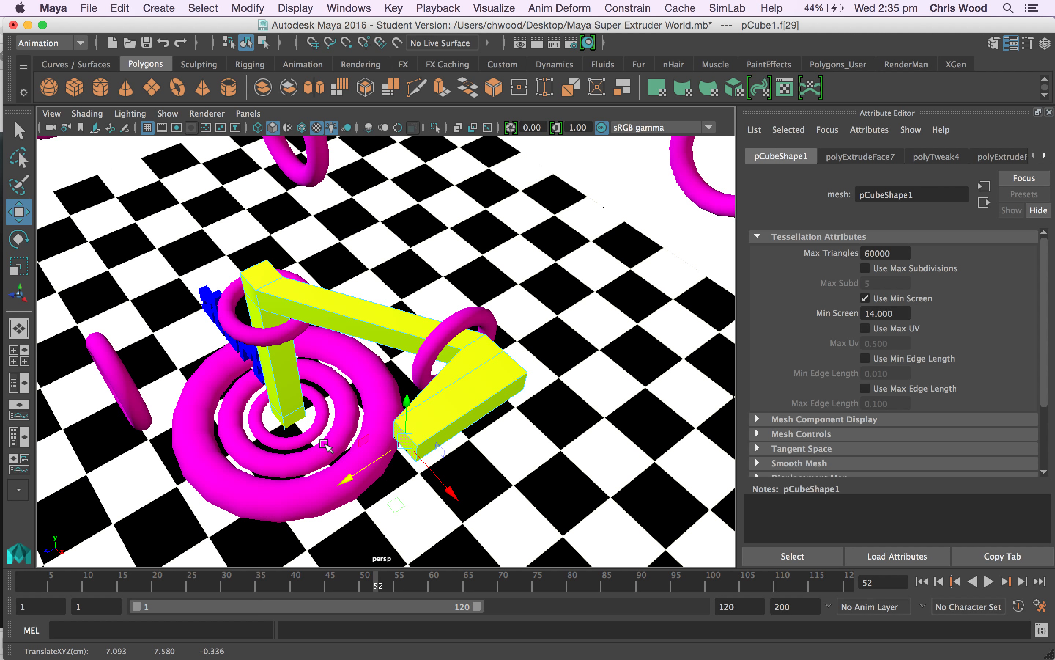
pyautogui.hotkey('ctrl', 'z')
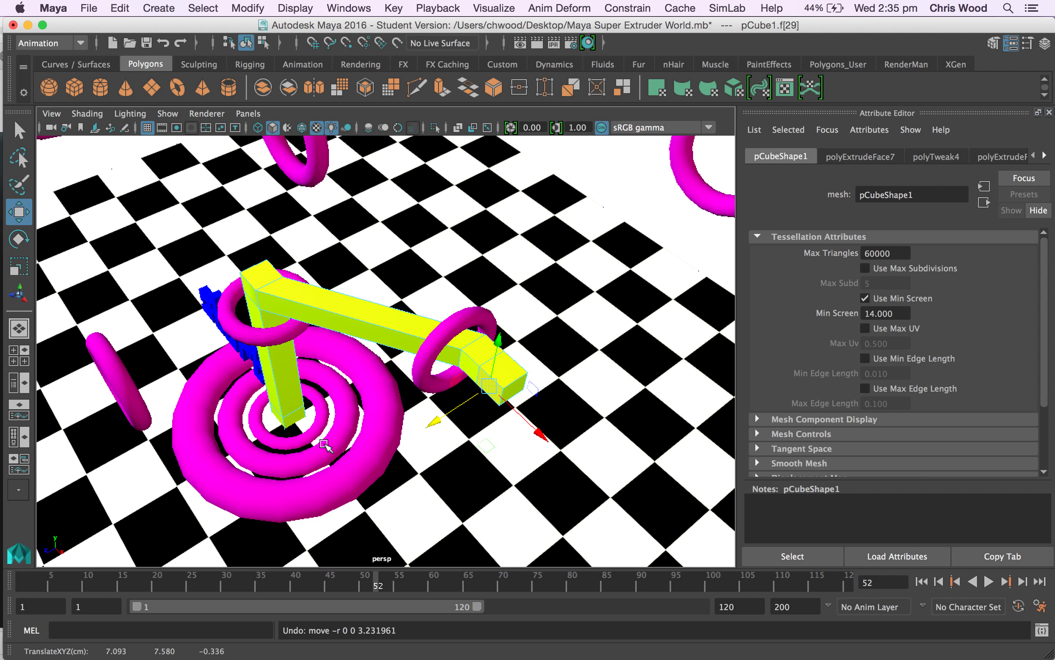
# - Extrude the selected side face and move it along Z to about -0.44 cm, turning the arm around the corner
pyautogui.click(440, 87)
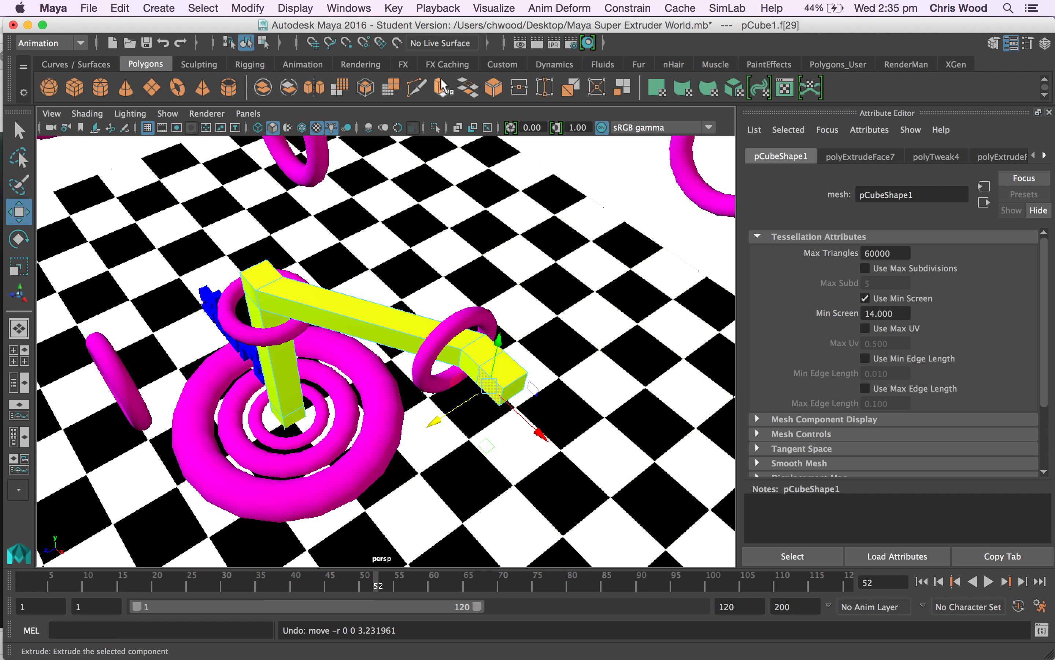
pyautogui.click(442, 86)
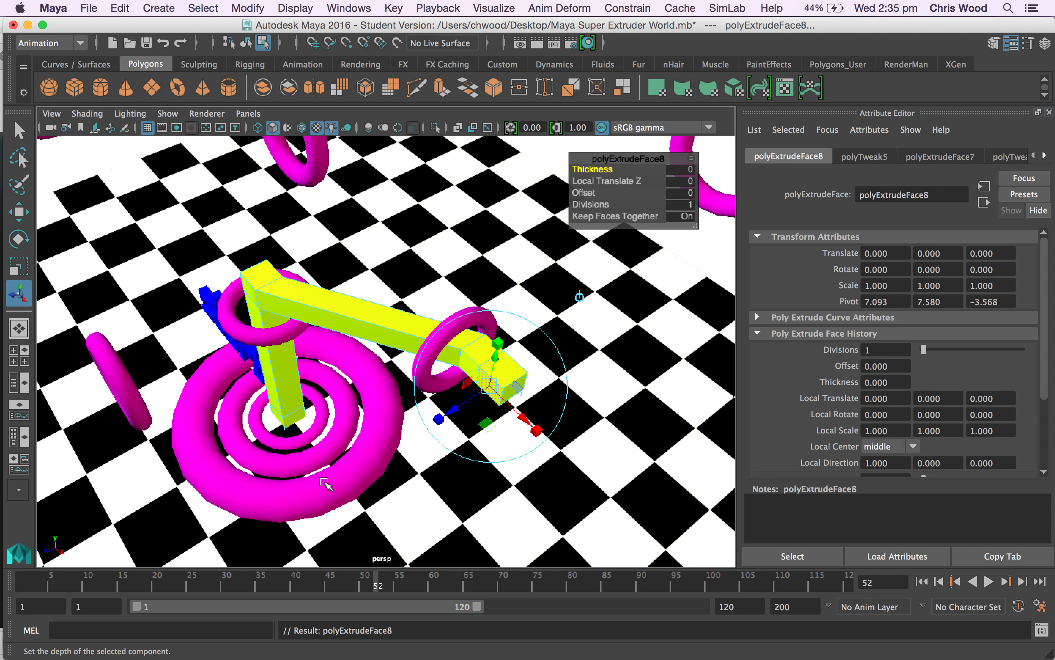
pyautogui.press('w')
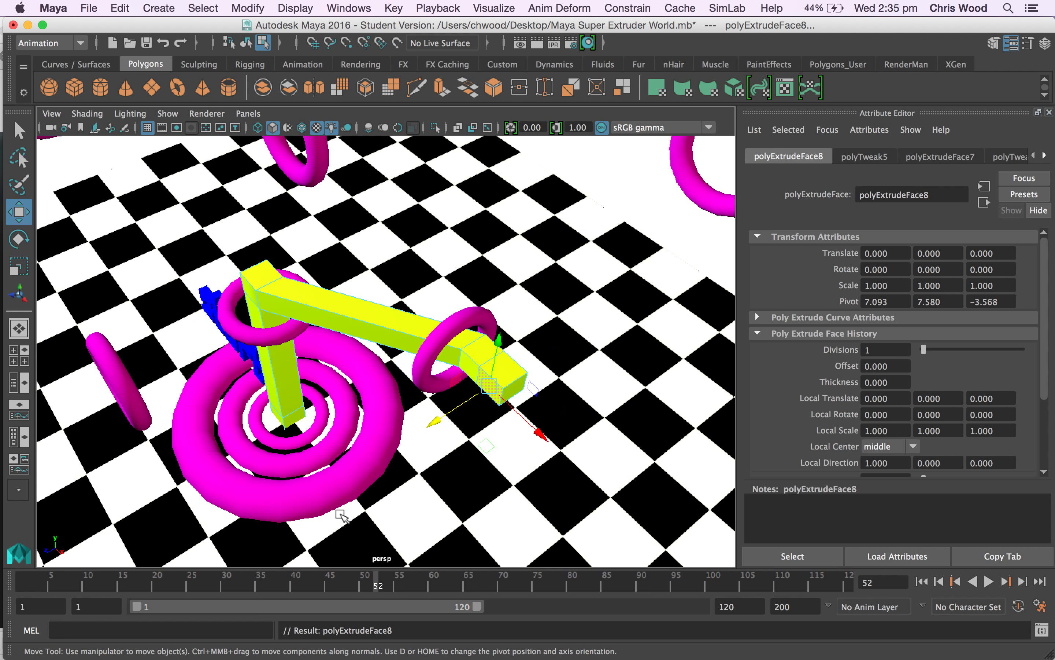
pyautogui.moveTo(434, 425); pyautogui.dragTo(335, 470)
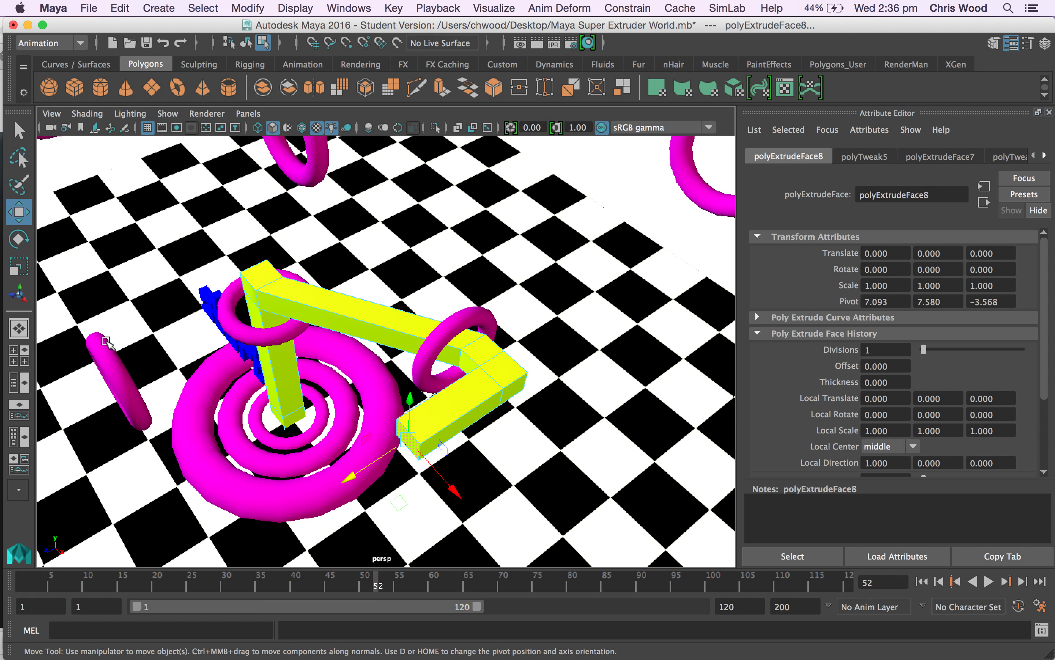
# - Rotate the arm's end face toward the next ring and extrude it about 8.74 units along local Z
pyautogui.click(17, 239)
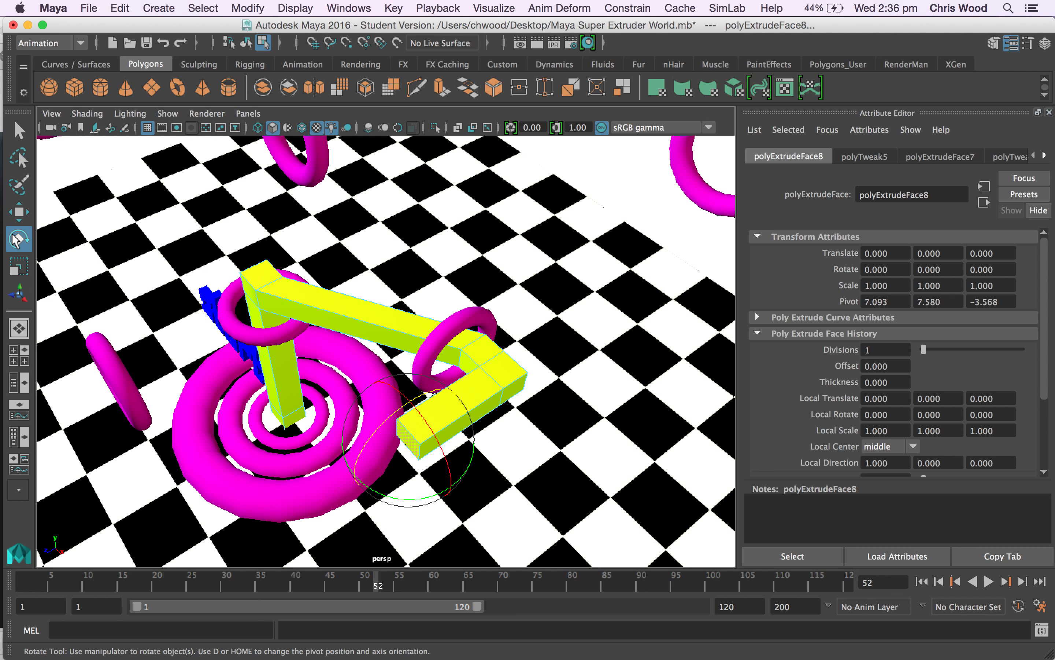
pyautogui.moveTo(438, 494); pyautogui.dragTo(520, 498)
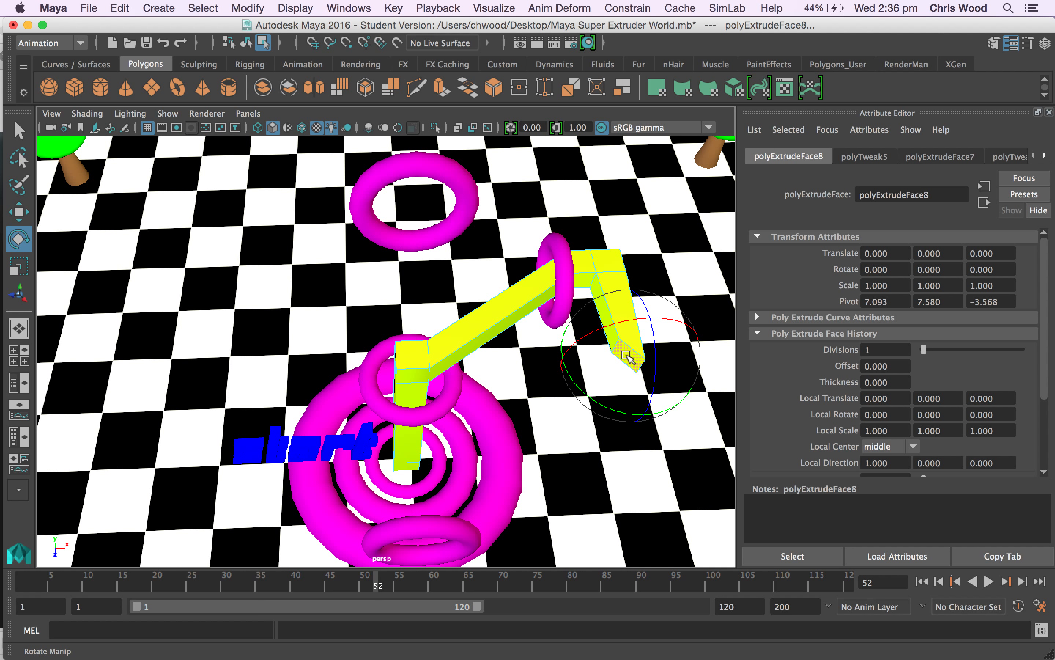
pyautogui.click(440, 87)
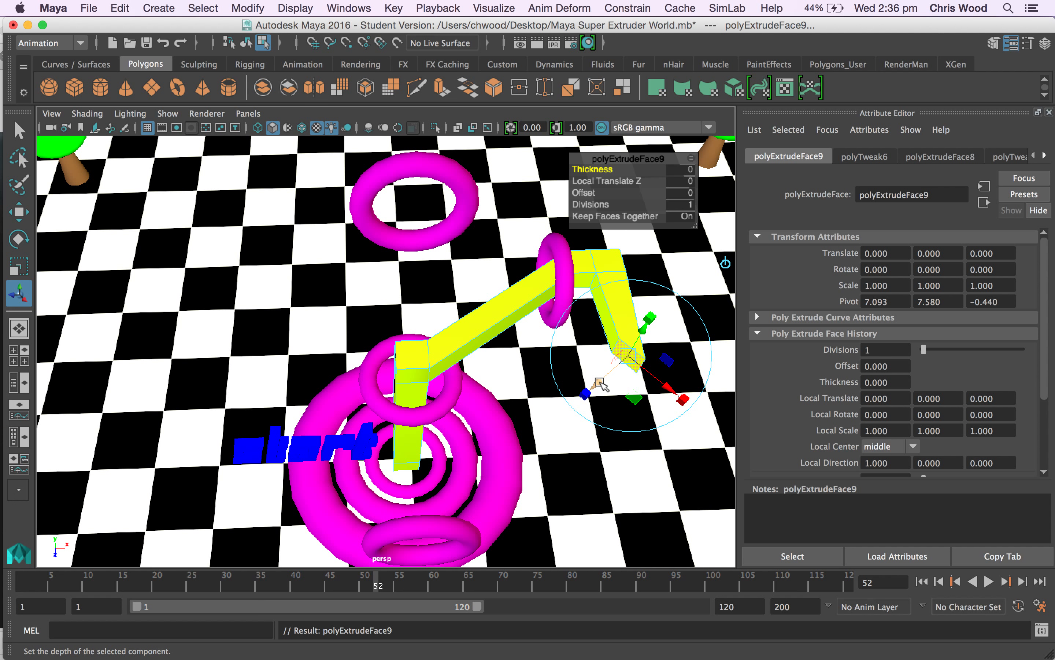
pyautogui.click(599, 383)
pyautogui.moveTo(601, 383); pyautogui.dragTo(345, 505)
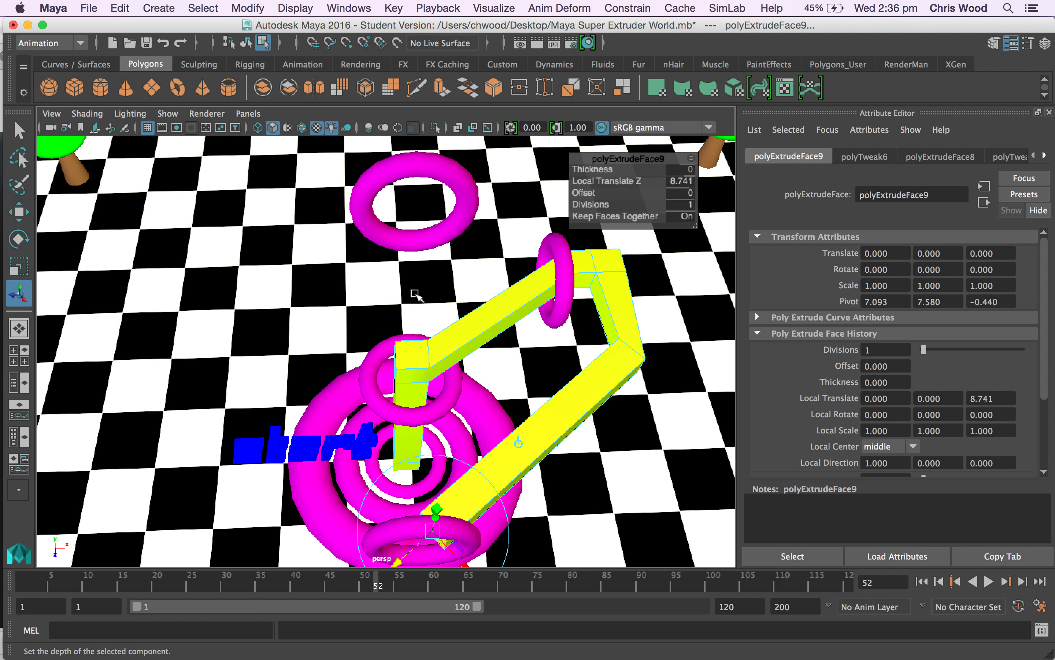
# - Reselect the arm's end face inside the ring and extrude a short segment of about 0.71 units along local Z
pyautogui.click(417, 385)
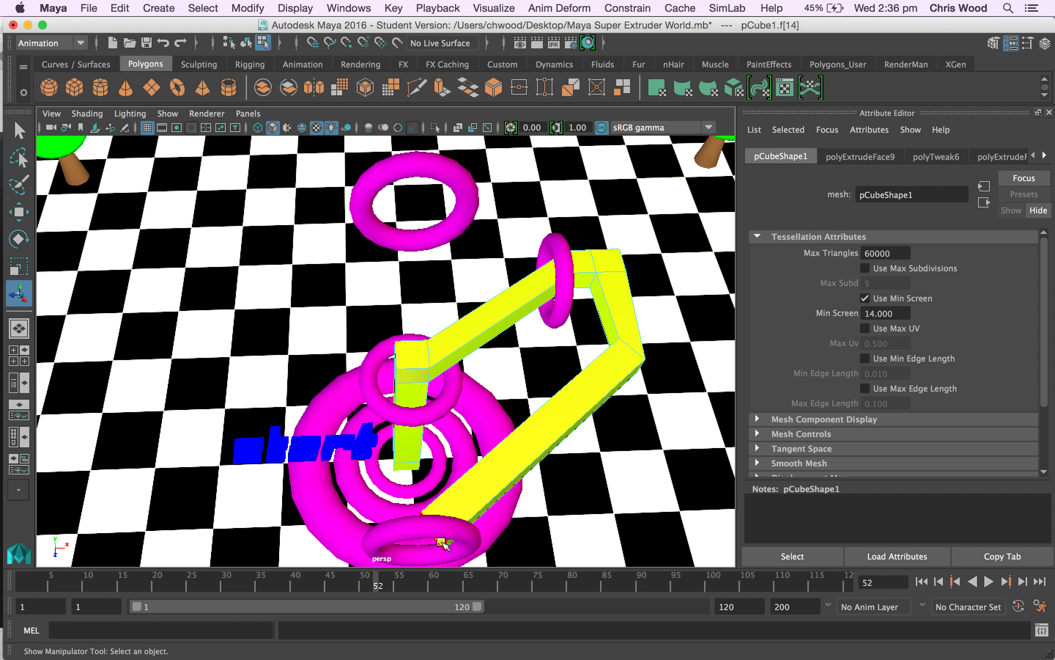
pyautogui.click(441, 541)
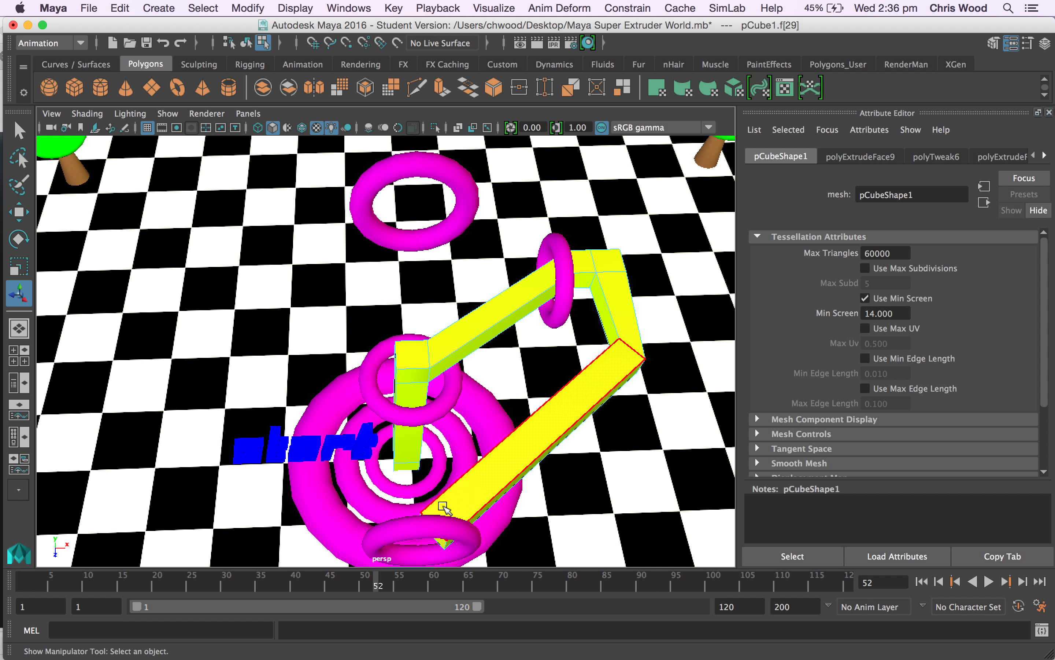
pyautogui.click(443, 87)
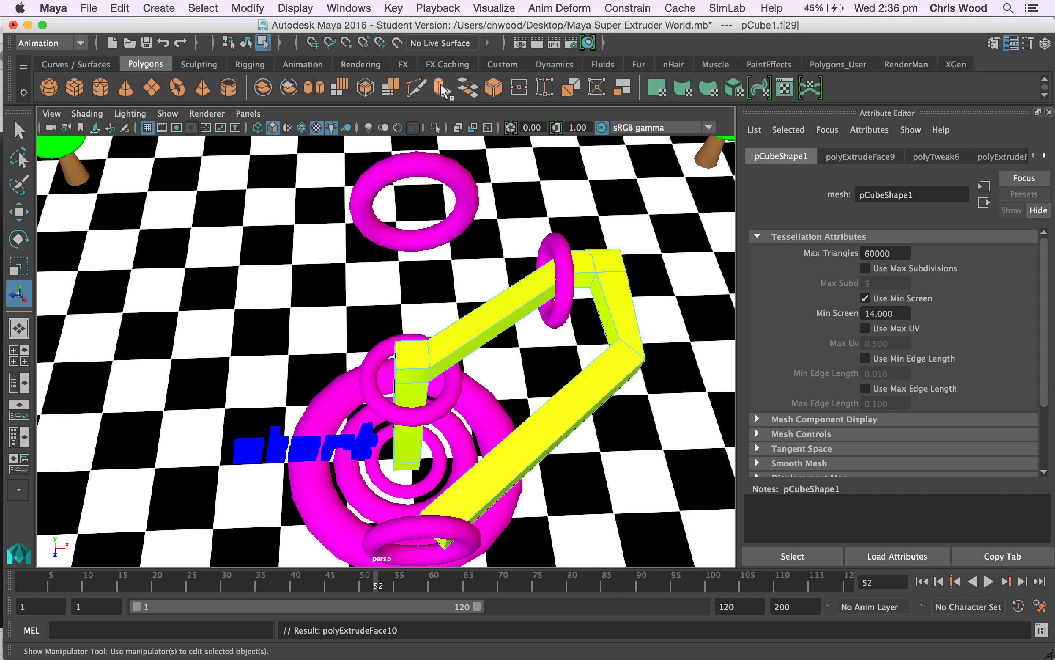
pyautogui.scroll(-3, 421, 526)
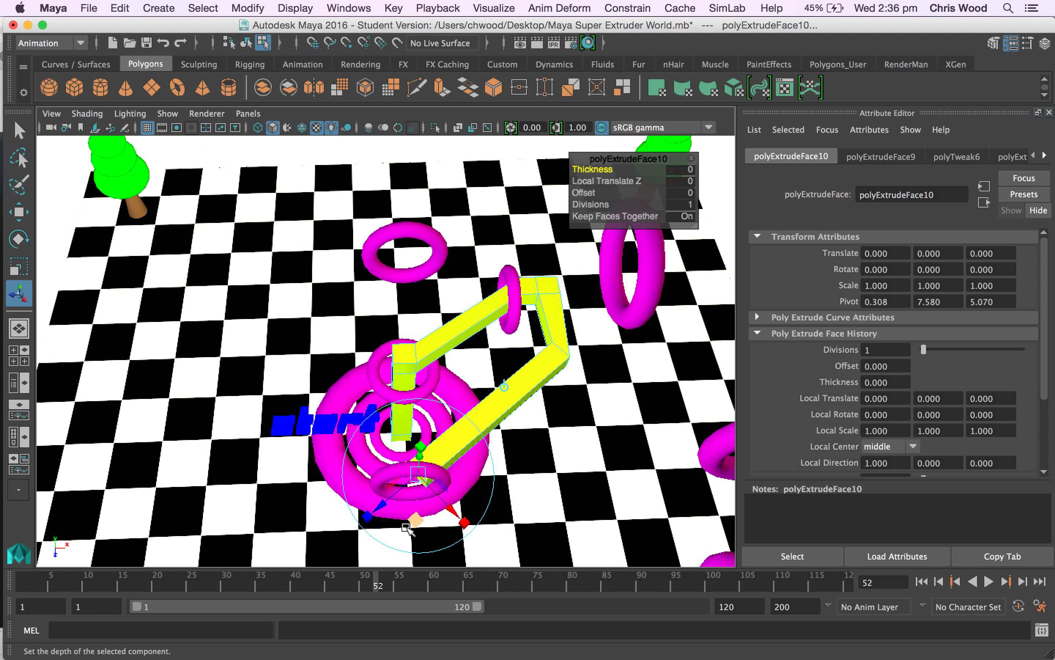
pyautogui.moveTo(371, 516); pyautogui.dragTo(366, 512)
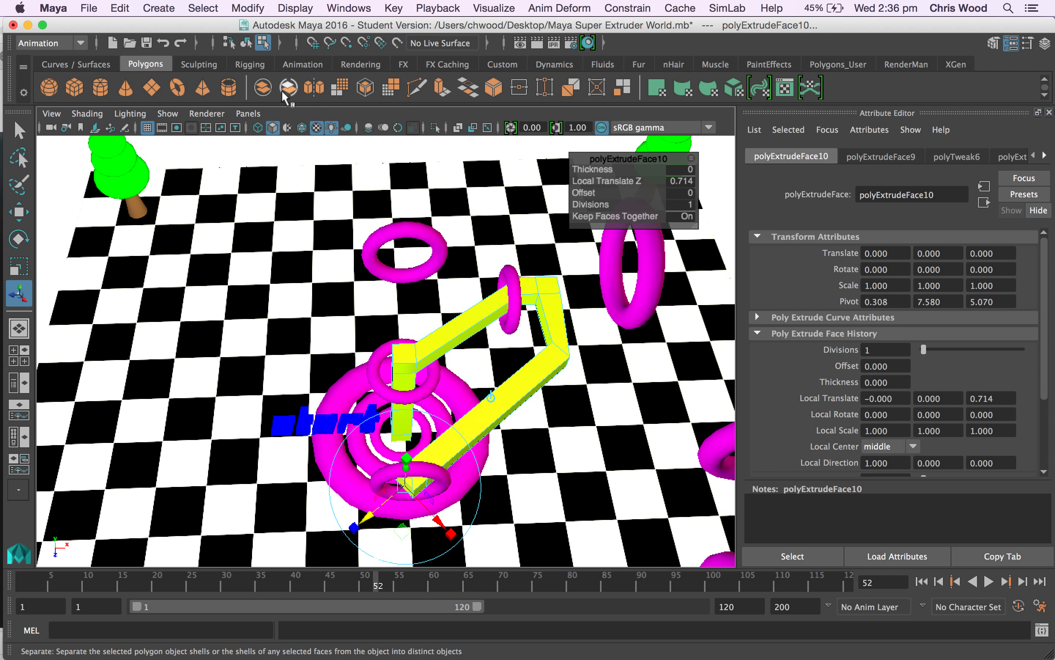
# - Rotate the end face toward the following ring and extrude it with a local translate of about 0.77 in X and 7.02 in Z
pyautogui.click(20, 239)
pyautogui.moveTo(445, 543); pyautogui.dragTo(450, 511)
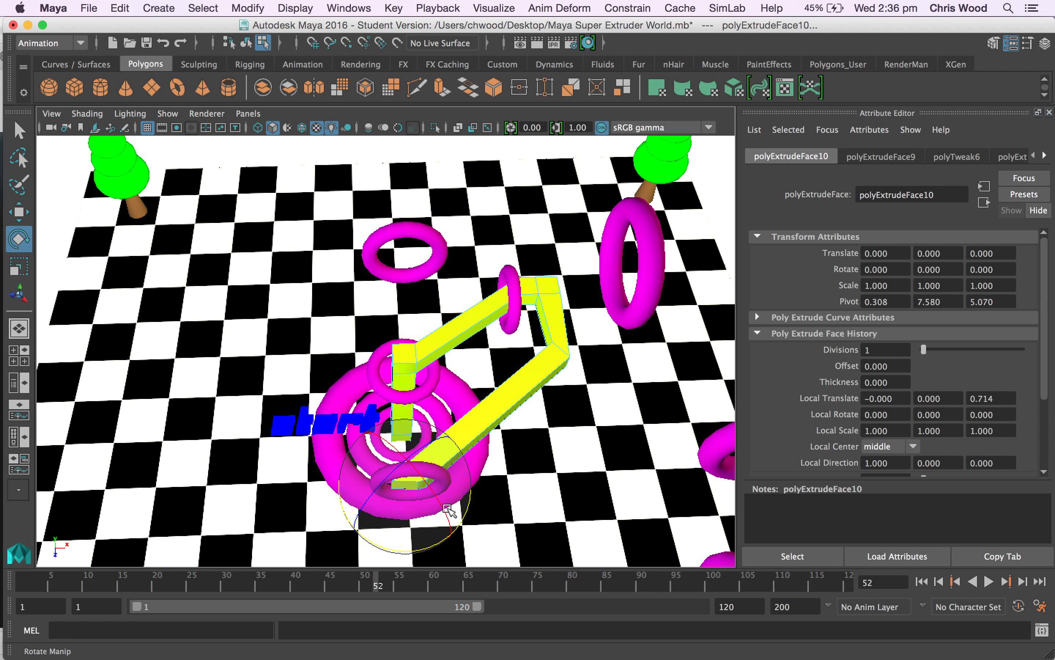
pyautogui.keyDown('alt'); pyautogui.moveTo(398, 486); pyautogui.dragTo(376, 459); pyautogui.keyUp('alt')
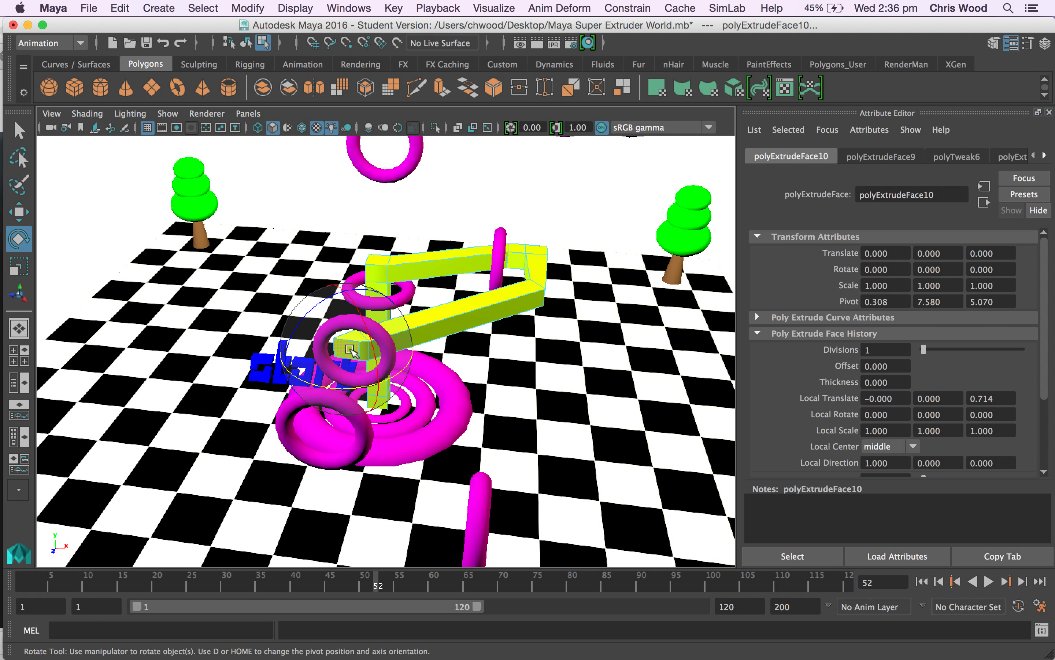
pyautogui.click(441, 88)
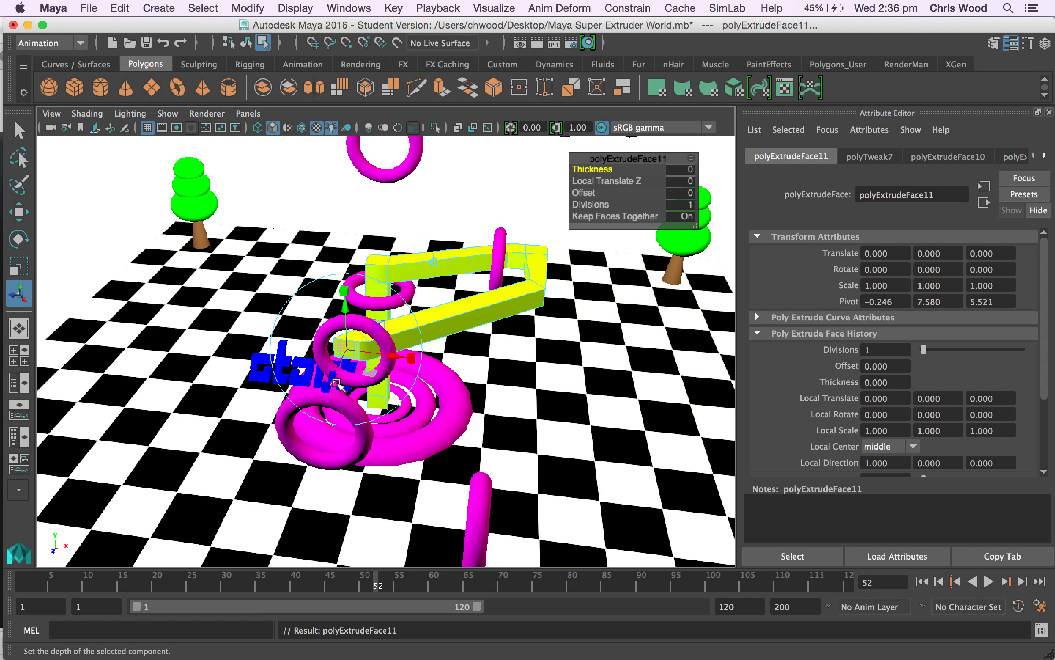
pyautogui.moveTo(338, 375); pyautogui.dragTo(475, 524)
# - Examine the extruded arm and the remaining magenta rings leading up to the purple finish lettering
pyautogui.scroll(-10, 476, 524)
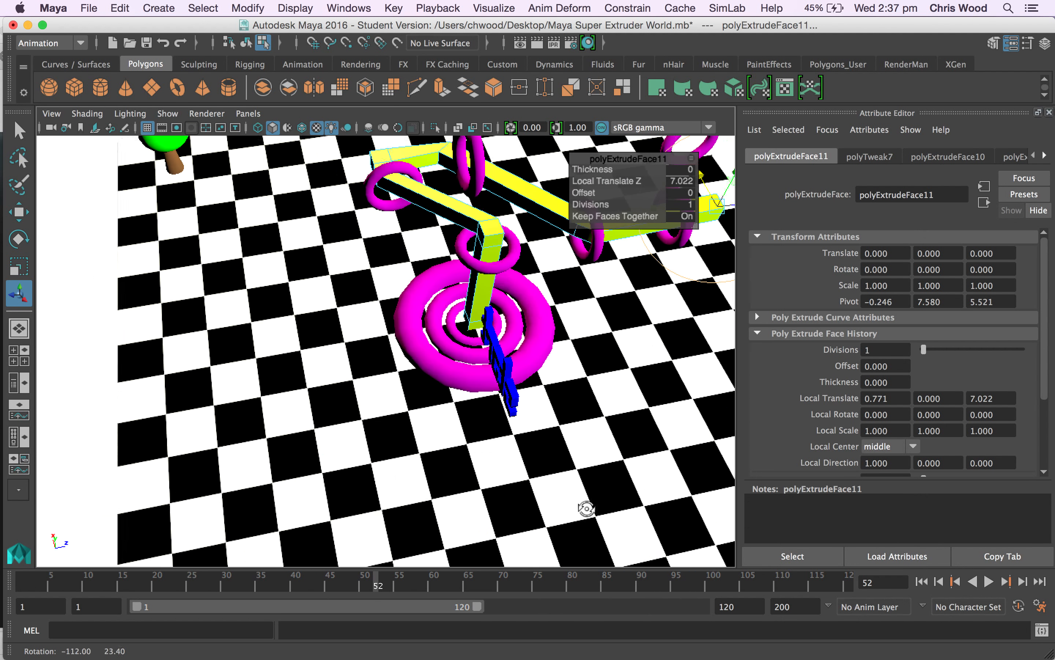
pyautogui.keyDown('alt'); pyautogui.moveTo(488, 413); pyautogui.dragTo(255, 351); pyautogui.keyUp('alt')
pyautogui.scroll(6, 396, 263)
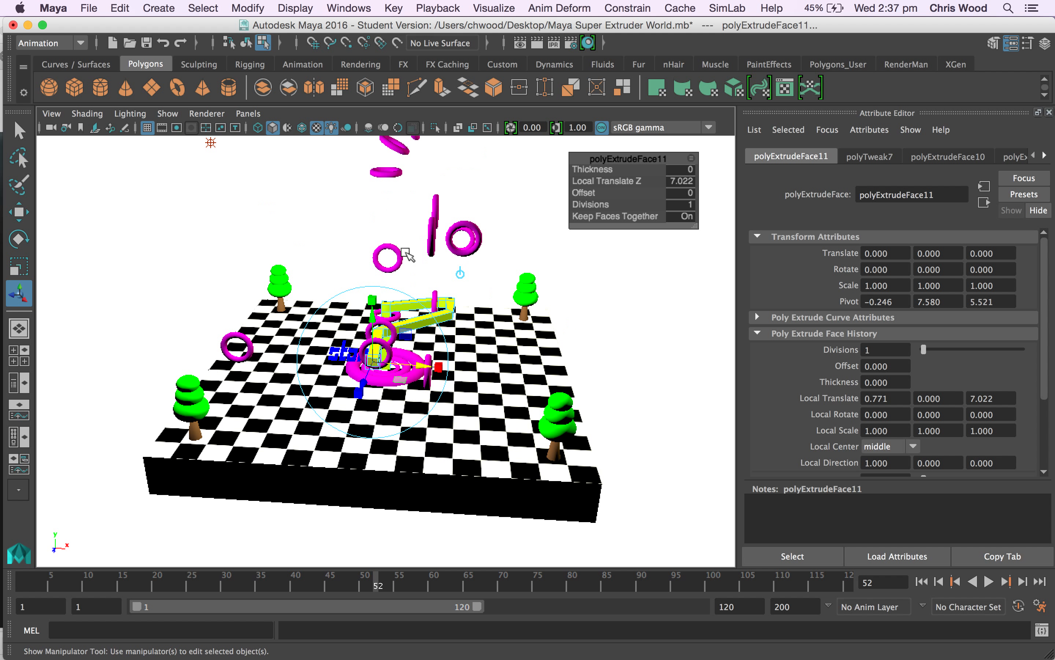
pyautogui.keyDown('alt'); pyautogui.moveTo(477, 279); pyautogui.dragTo(497, 363); pyautogui.keyUp('alt')
pyautogui.scroll(5, 518, 308)
pyautogui.keyDown('alt'); pyautogui.moveTo(520, 293); pyautogui.dragTo(417, 398, button='middle'); pyautogui.keyUp('alt')
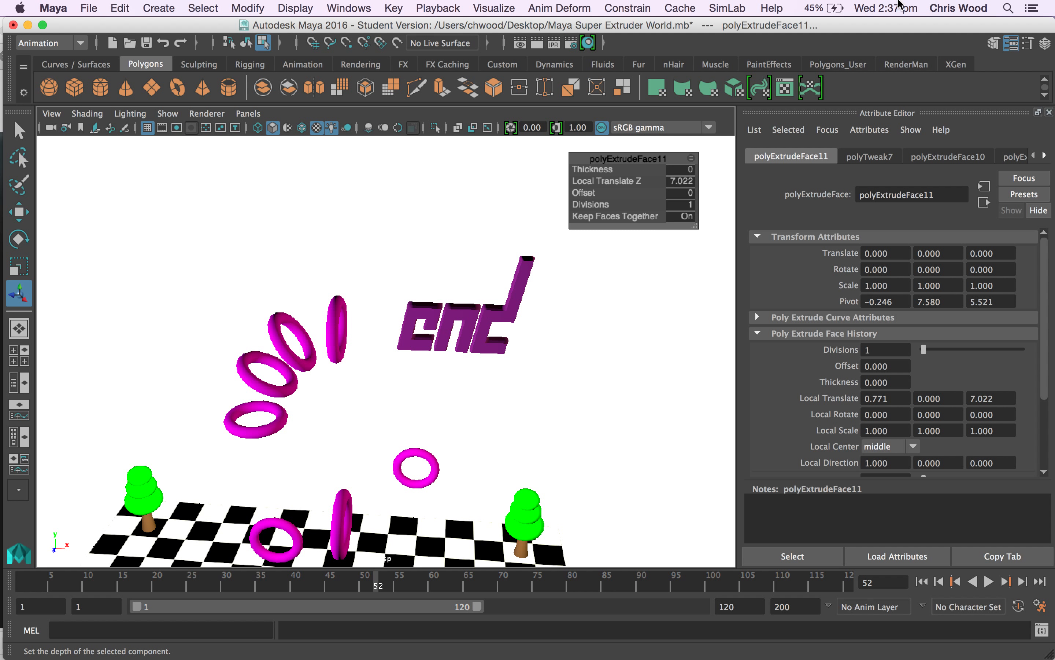
pyautogui.press('super+Tab')
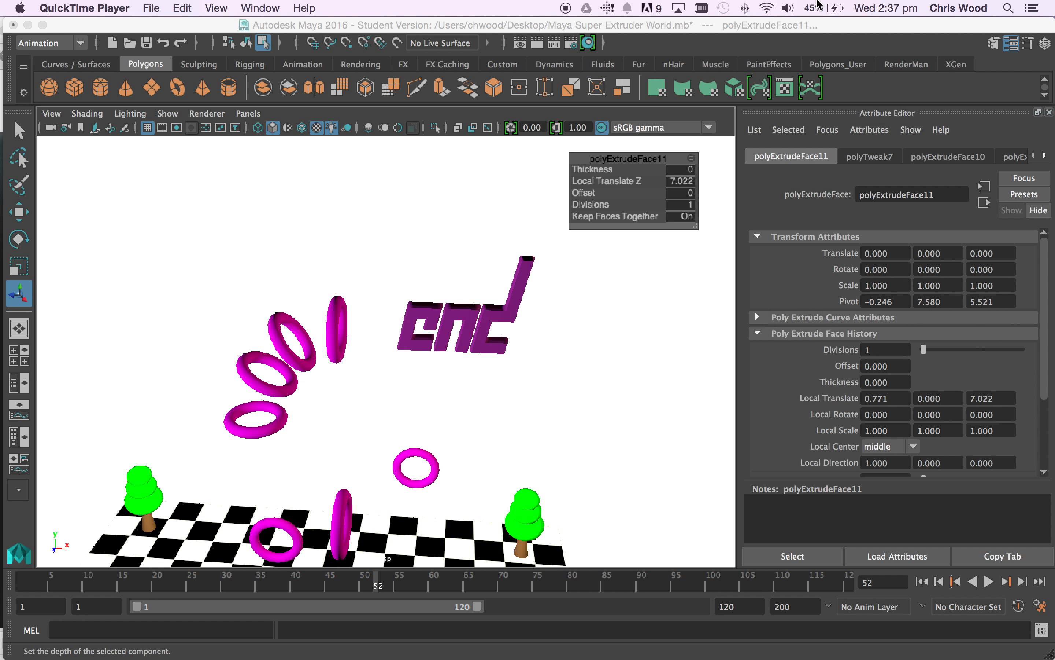